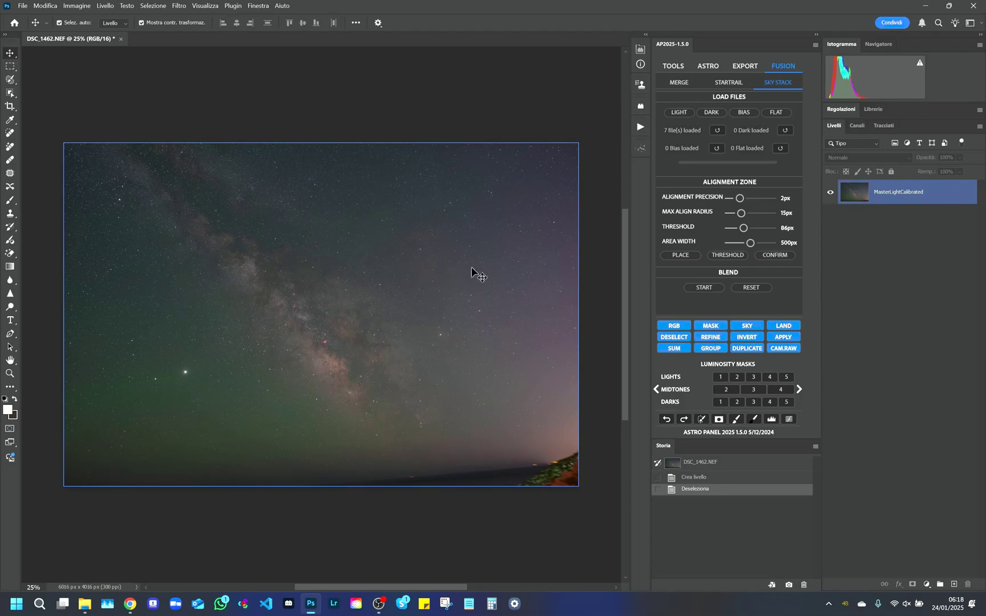
left_click(709, 67)
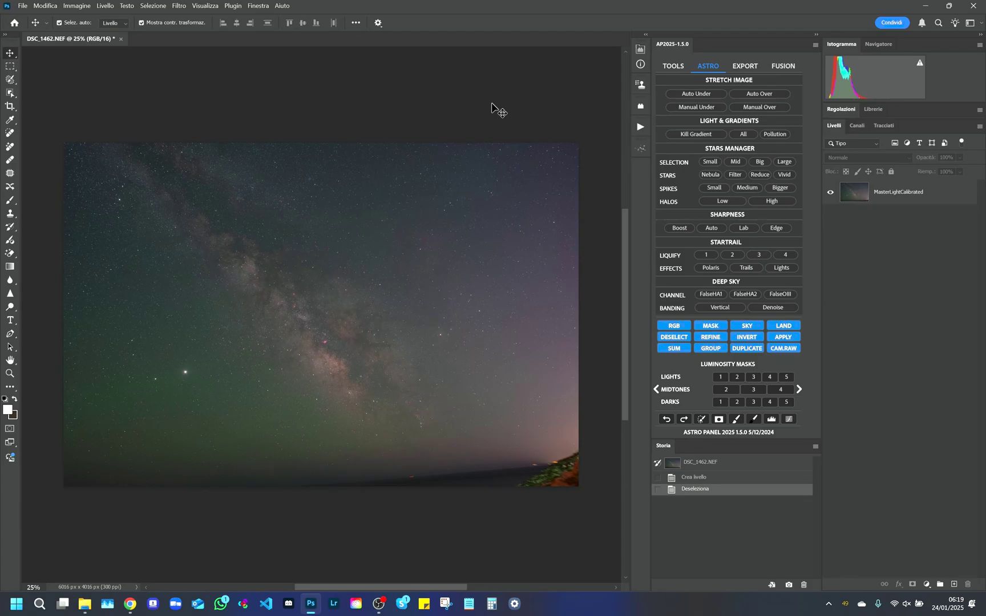
- Run Manual Under, name the curves layer Manual_Under, and pull a bright sky tone down
left_click(696, 107)
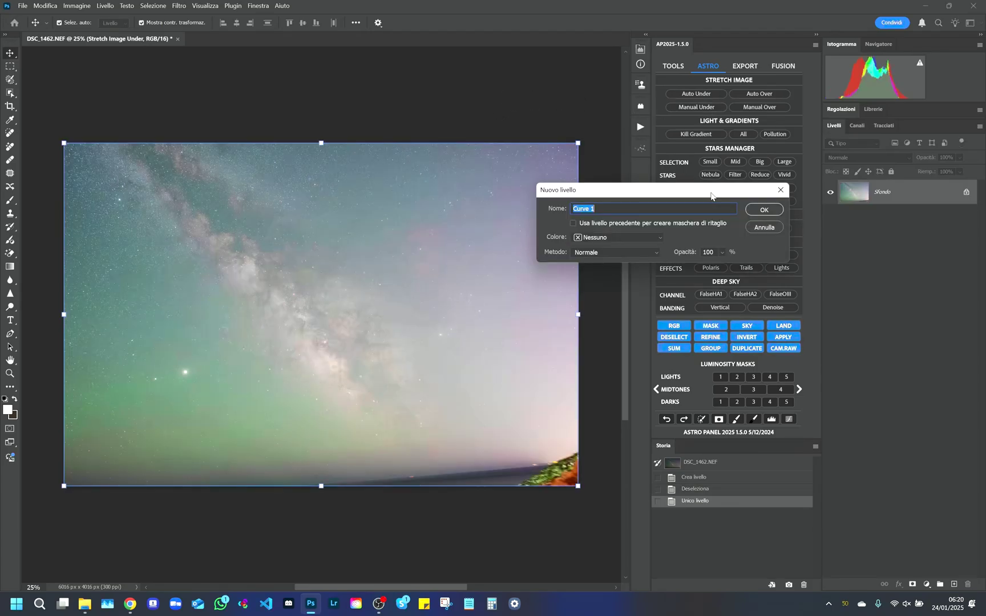
type("Manual_Under")
key("Return")
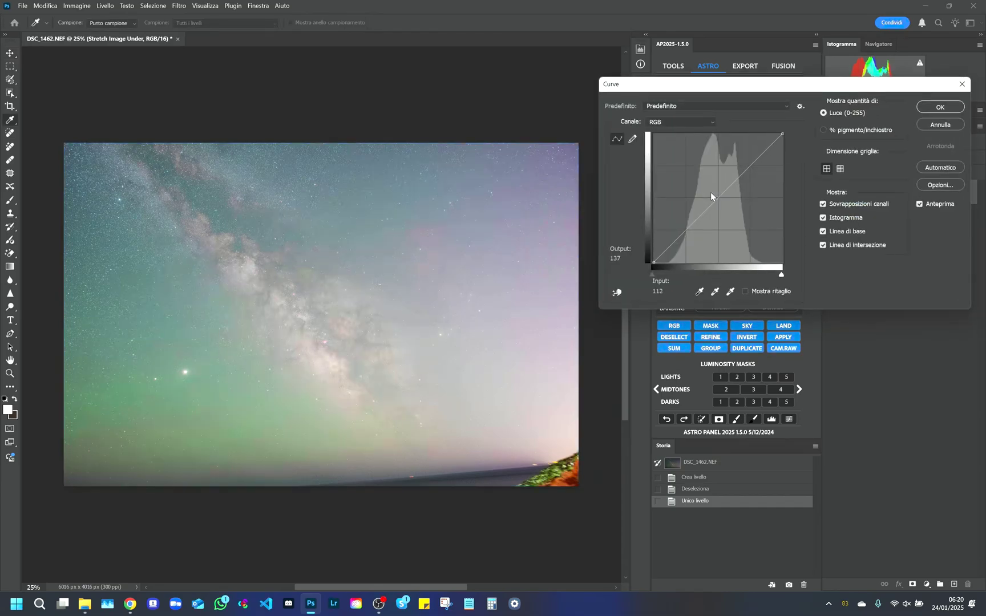
left_click(616, 292)
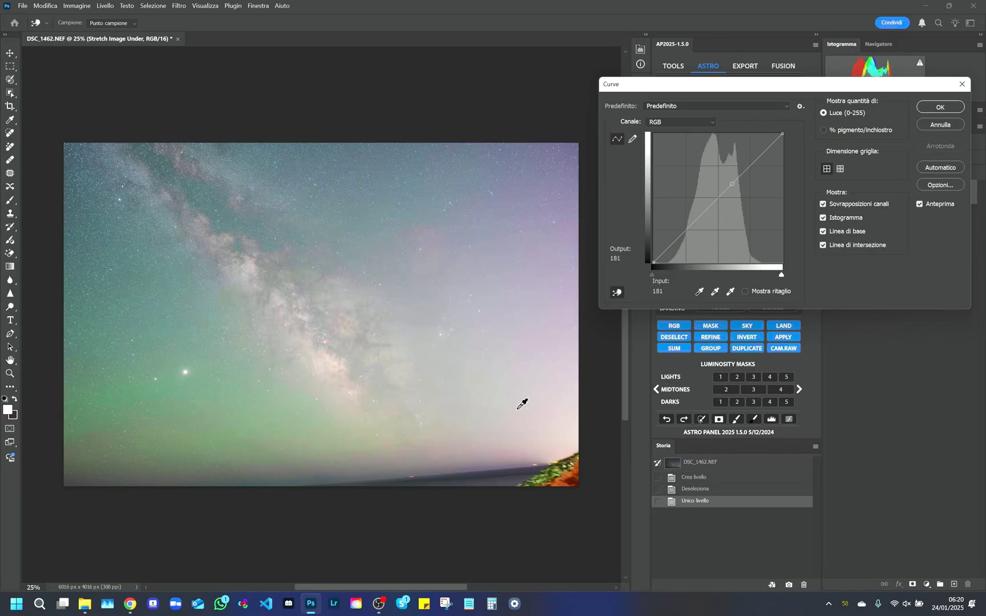
left_click_drag(569, 406, 573, 441)
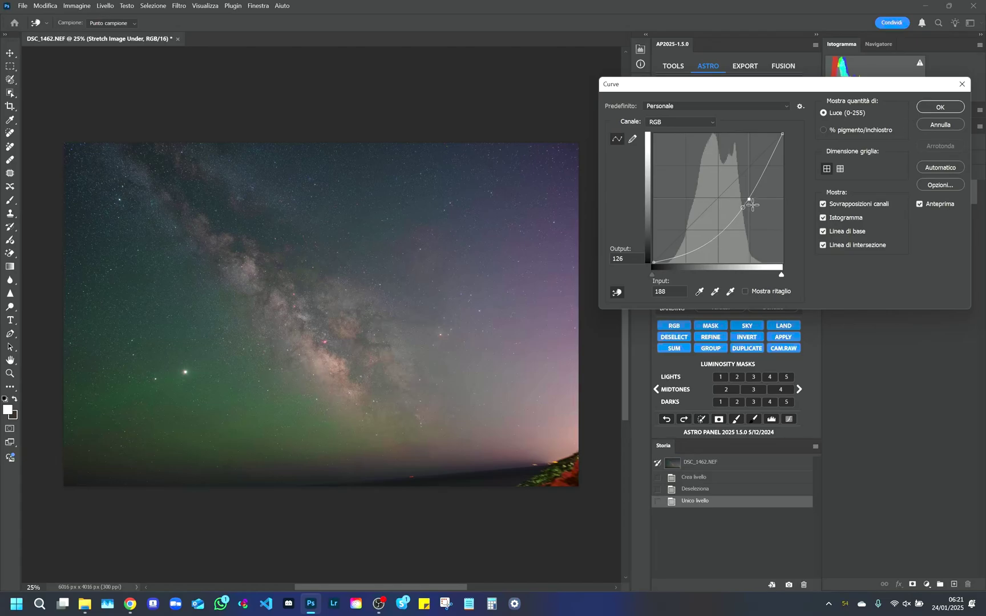
left_click(930, 108)
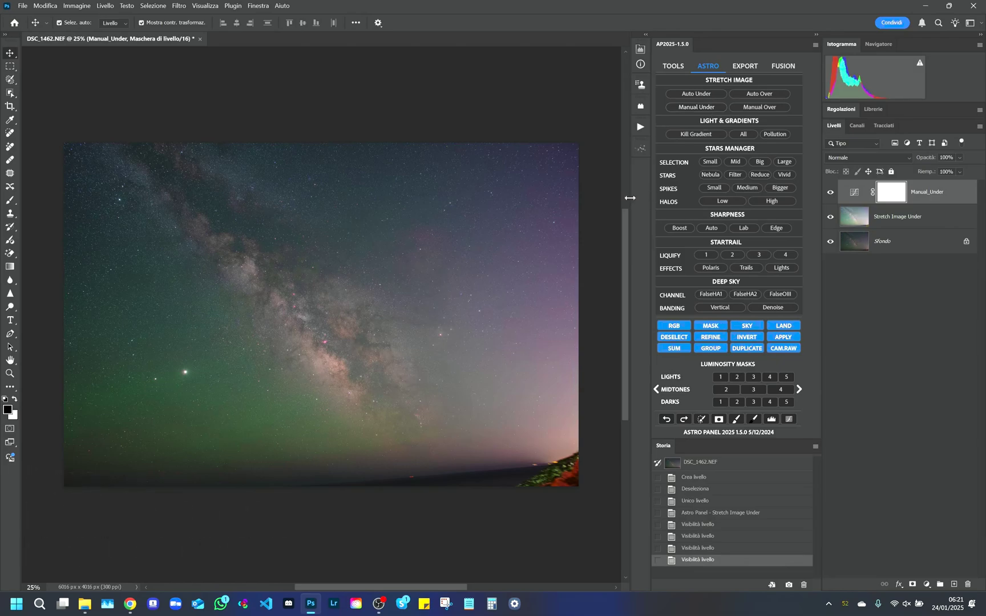
- Apply Kill Gradient with Radius 800 and Depth 20
left_click(708, 135)
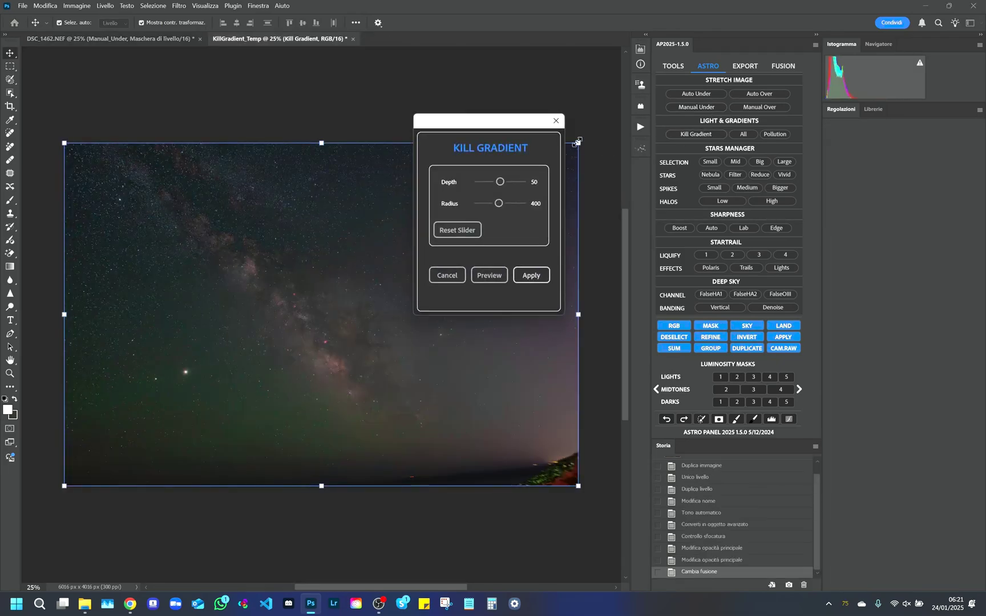
left_click_drag(508, 130, 577, 101)
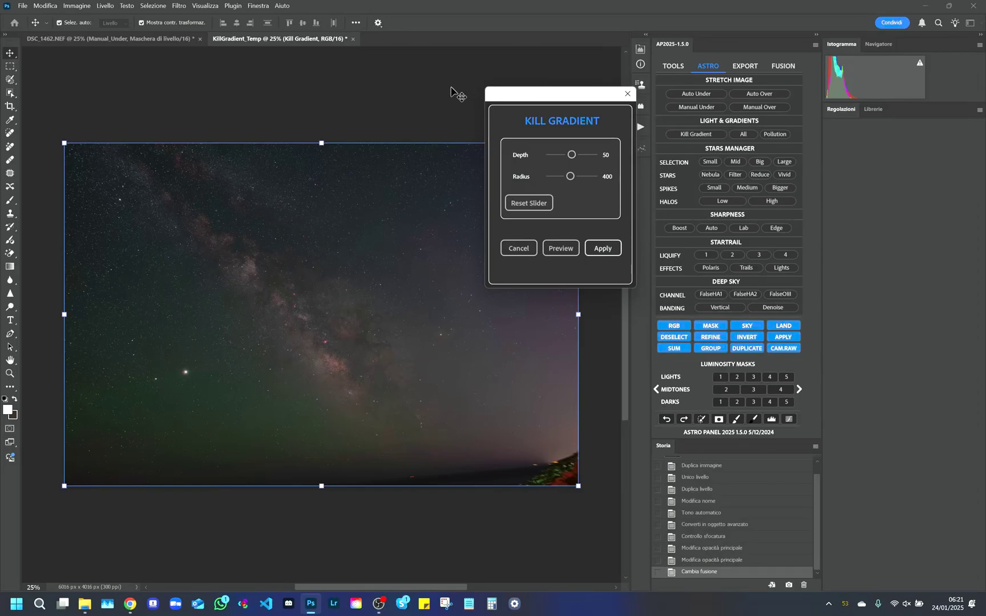
left_click_drag(572, 178, 617, 197)
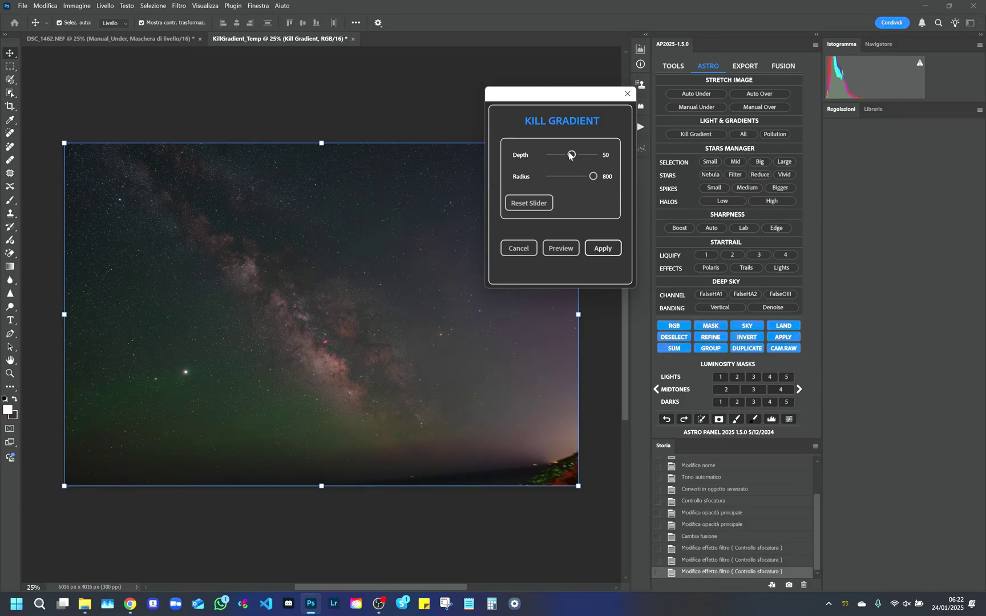
left_click_drag(572, 155, 553, 160)
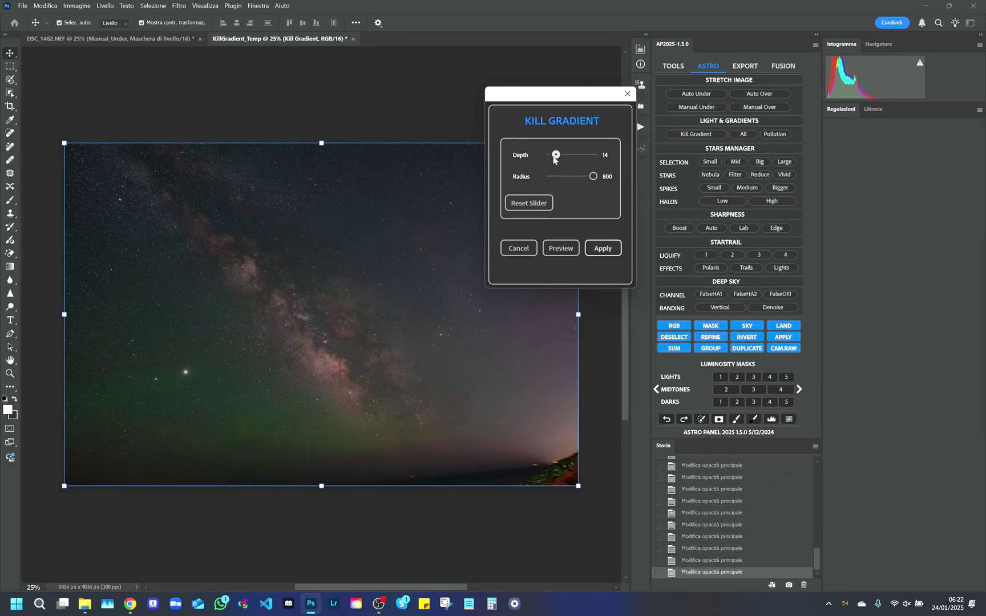
left_click_drag(554, 160, 559, 155)
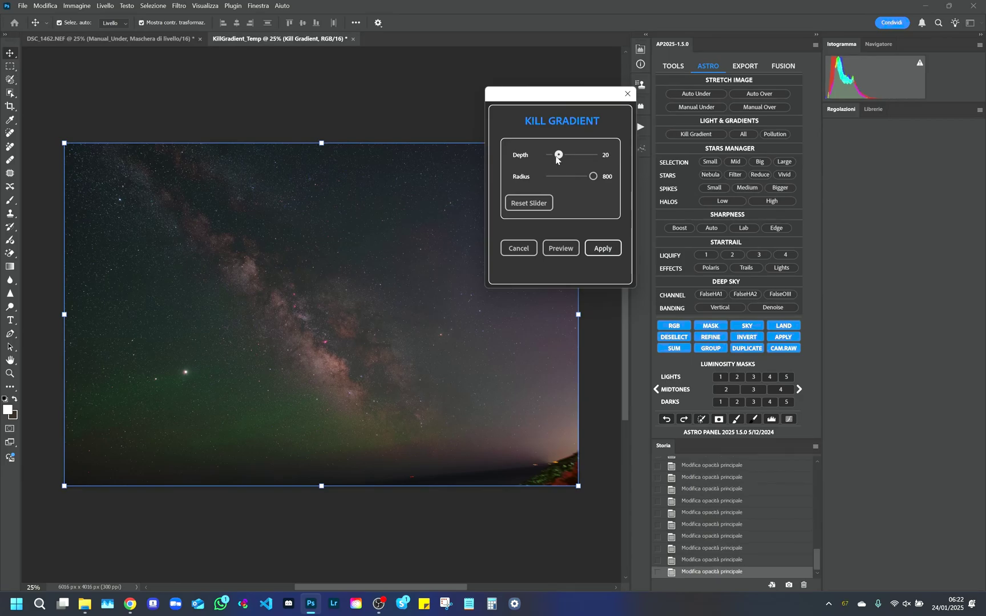
left_click(600, 248)
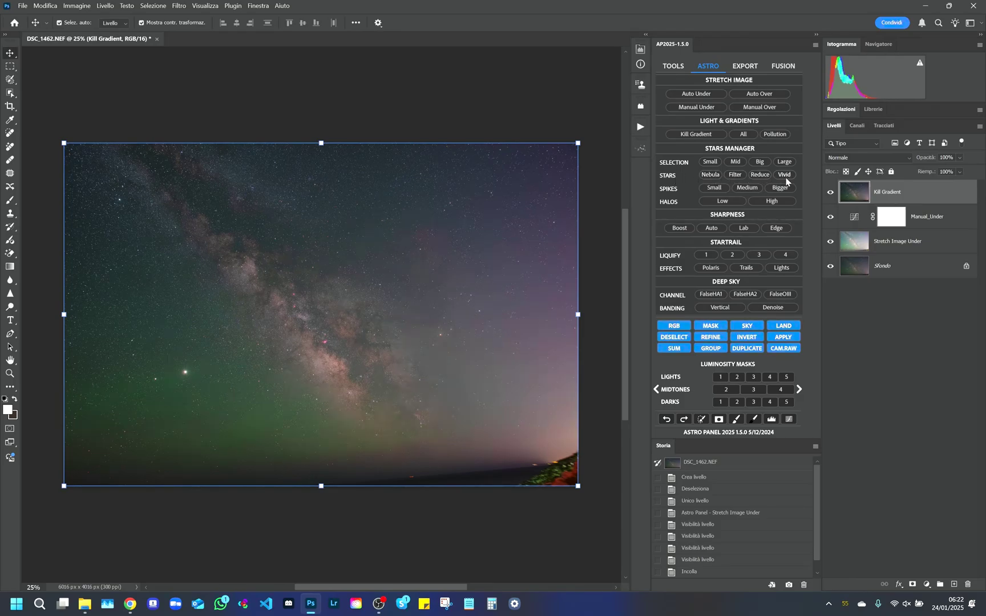
- Add a Filter Stars layer, compare it hidden and shown, then run Milkyway Sharpness Boost
left_click(737, 175)
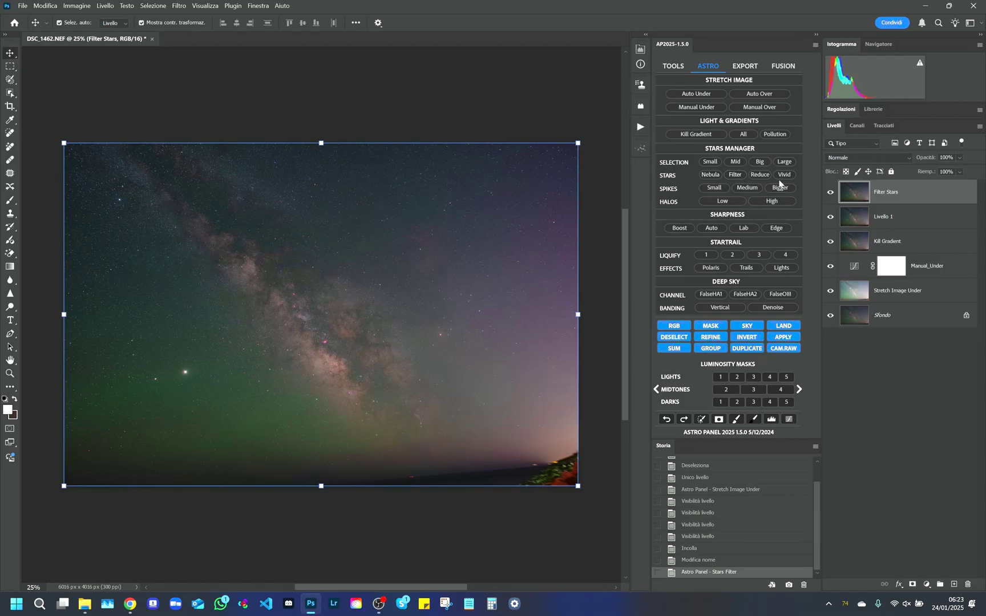
left_click(831, 193)
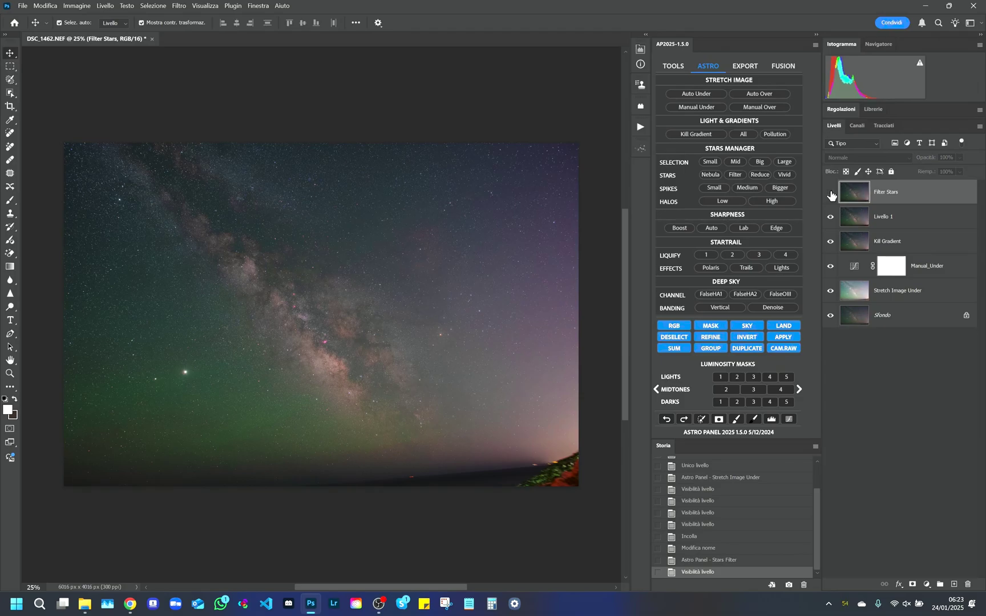
left_click(830, 193)
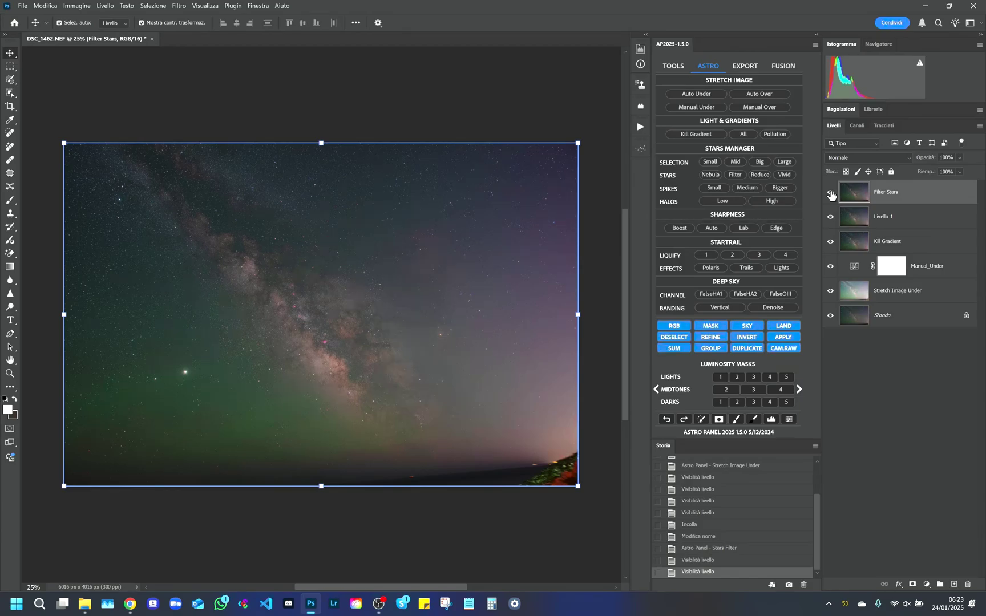
left_click(681, 228)
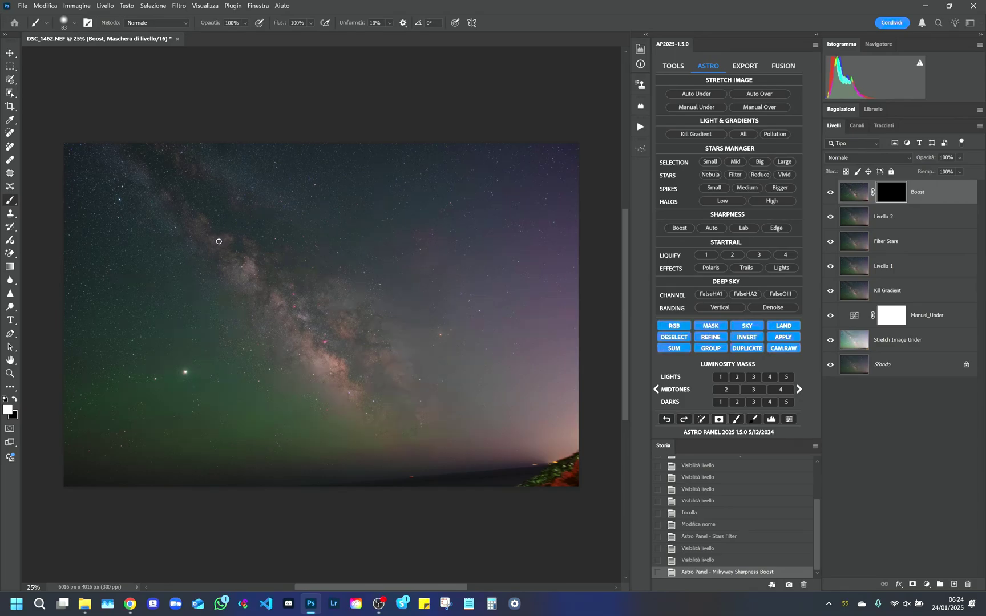
- Paint a 717 px sharpening stroke along the Milky Way on the Boost mask, then undo it
left_click_drag(235, 236, 294, 242)
mouse_move(237, 254)
left_mouse_down()
mouse_move(286, 328)
mouse_move(339, 380)
left_mouse_up()
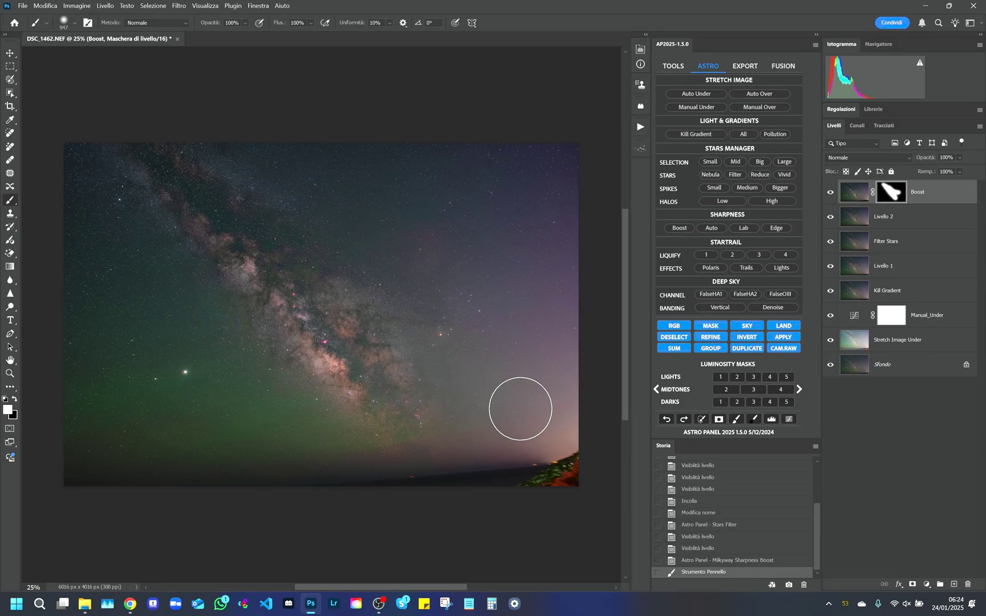
left_click(723, 562)
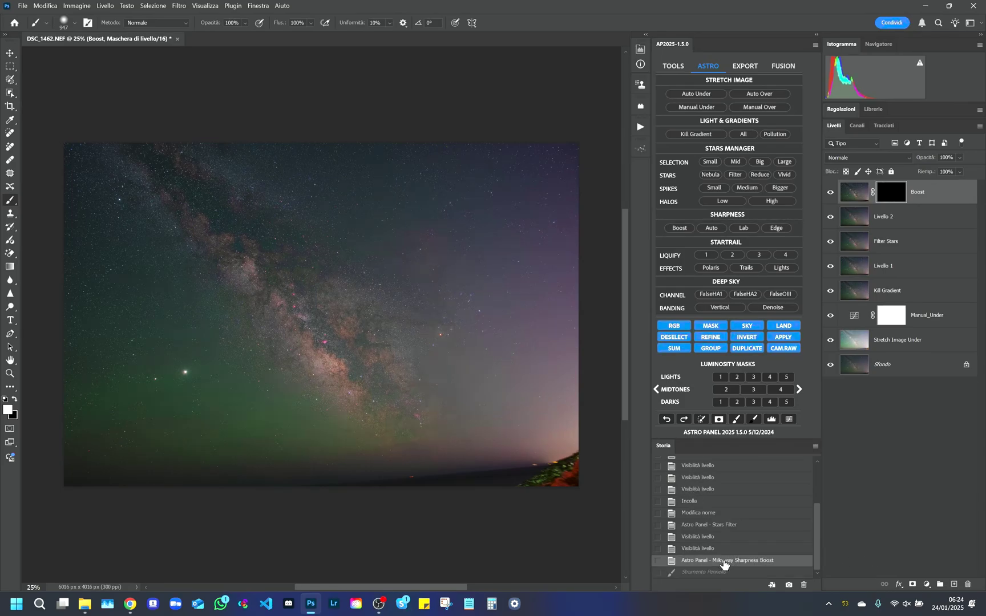
- Compare the Darks 2, 3 and 4 masks and apply Darks 3 to the Boost layer
left_click(755, 403)
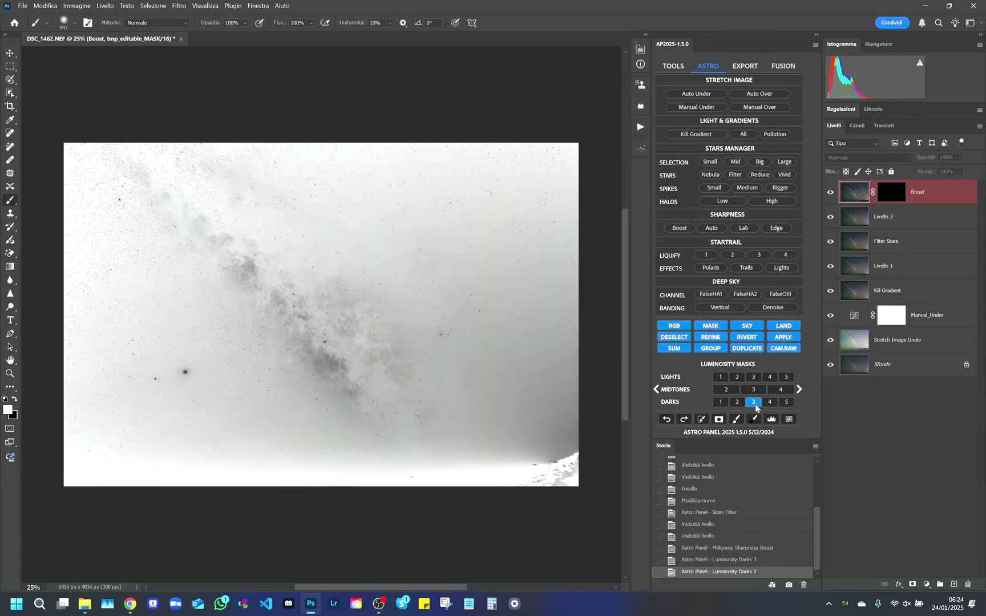
left_click(755, 403)
left_click(769, 403)
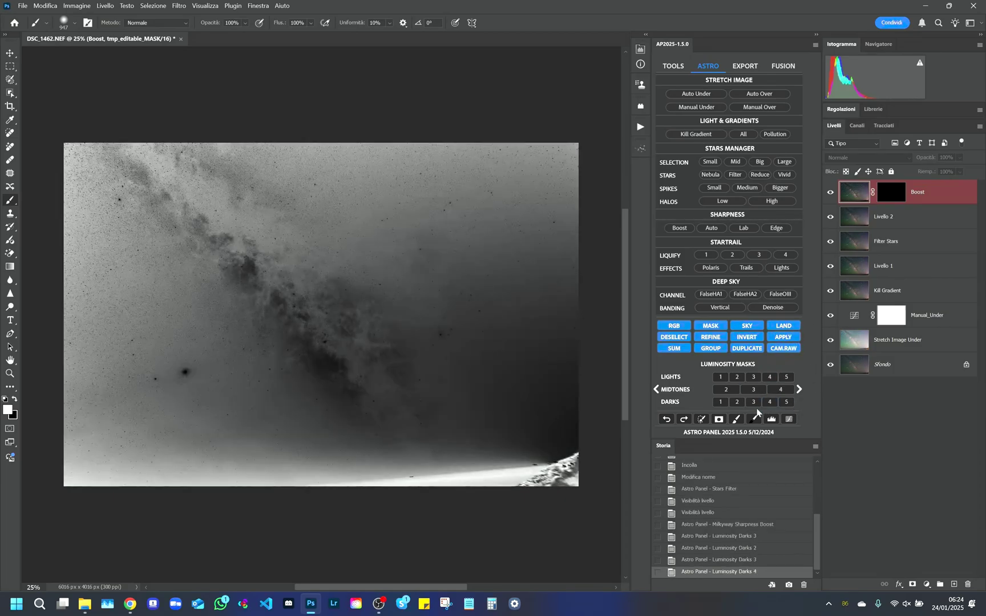
left_click(754, 403)
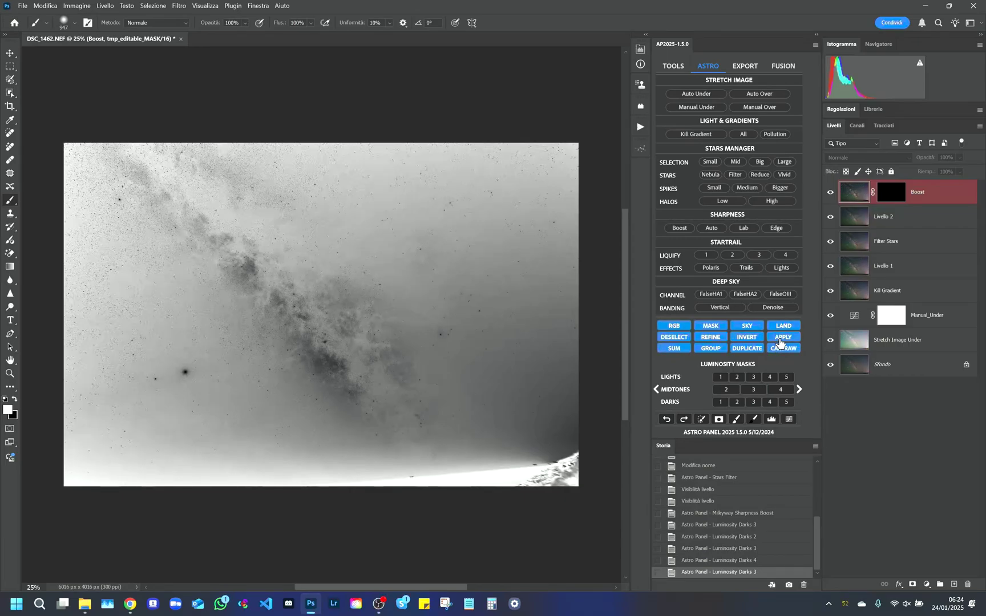
left_click(781, 338)
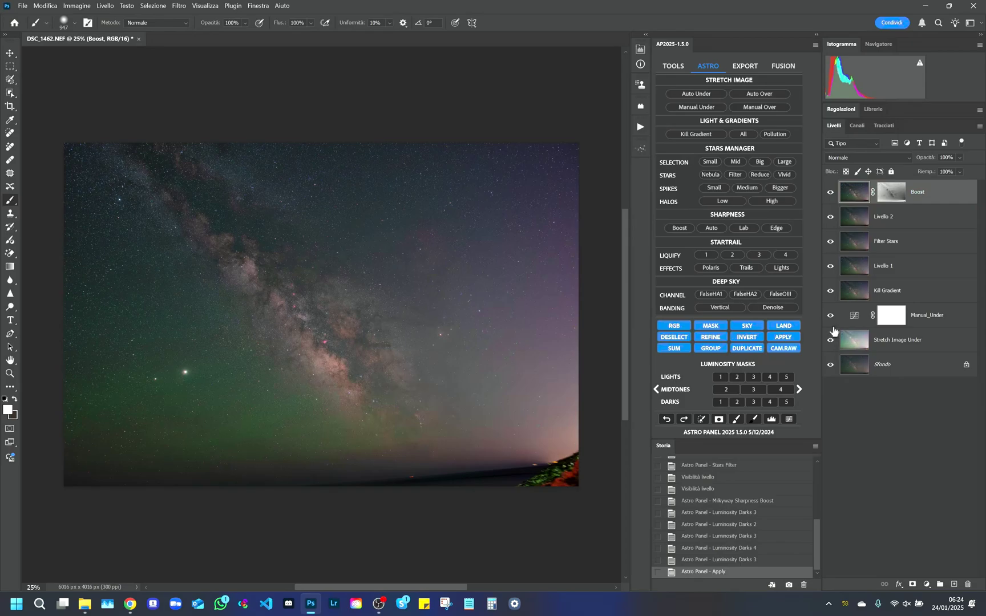
- Add a second Boost layer masked with Darks 4
left_click(680, 229)
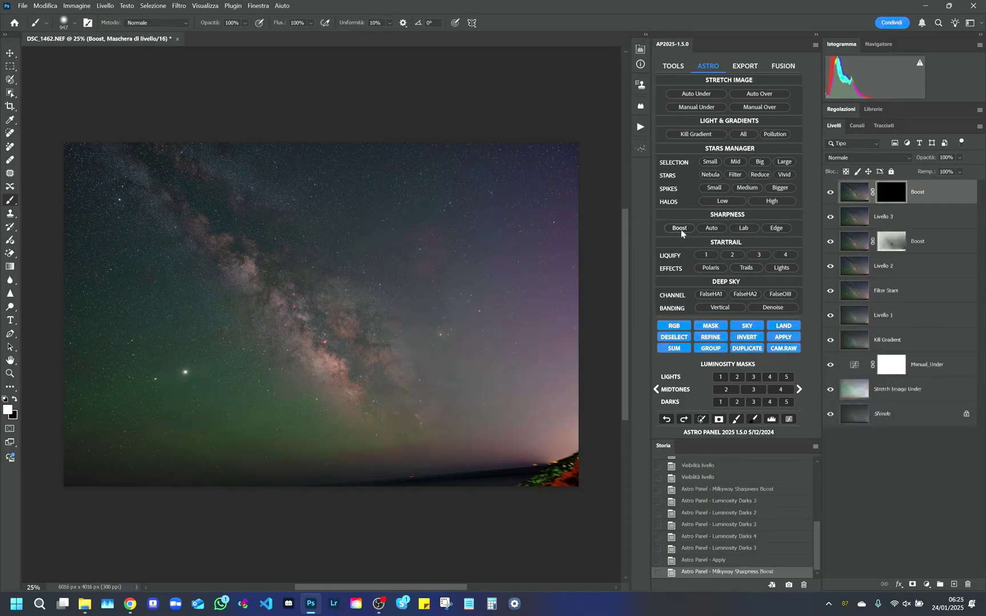
left_click(770, 403)
left_click(784, 338)
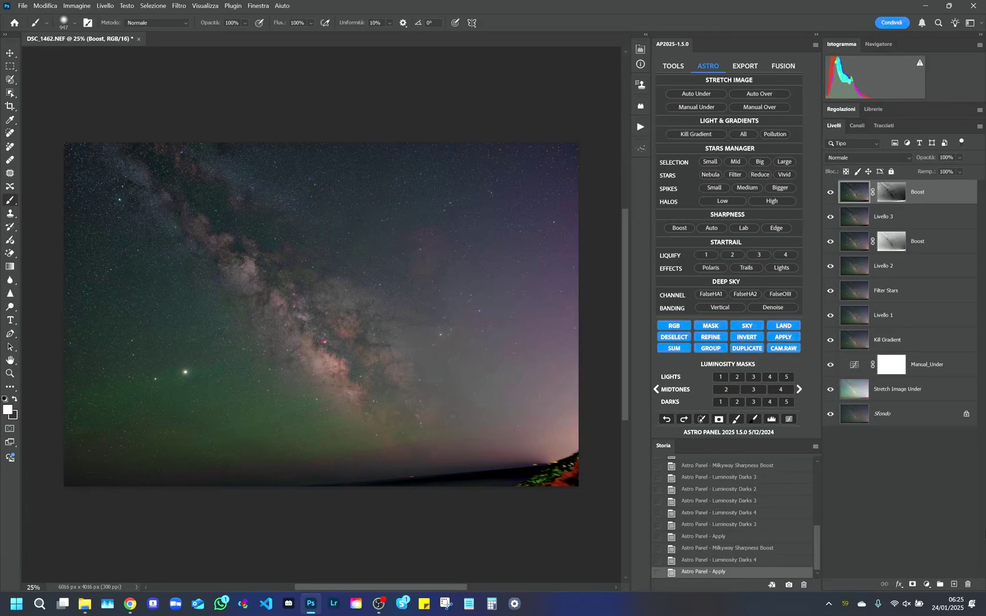
- Merge visible into a new layer and set Selective Color Reds to Cyan -75, Yellow +75
left_click(675, 349)
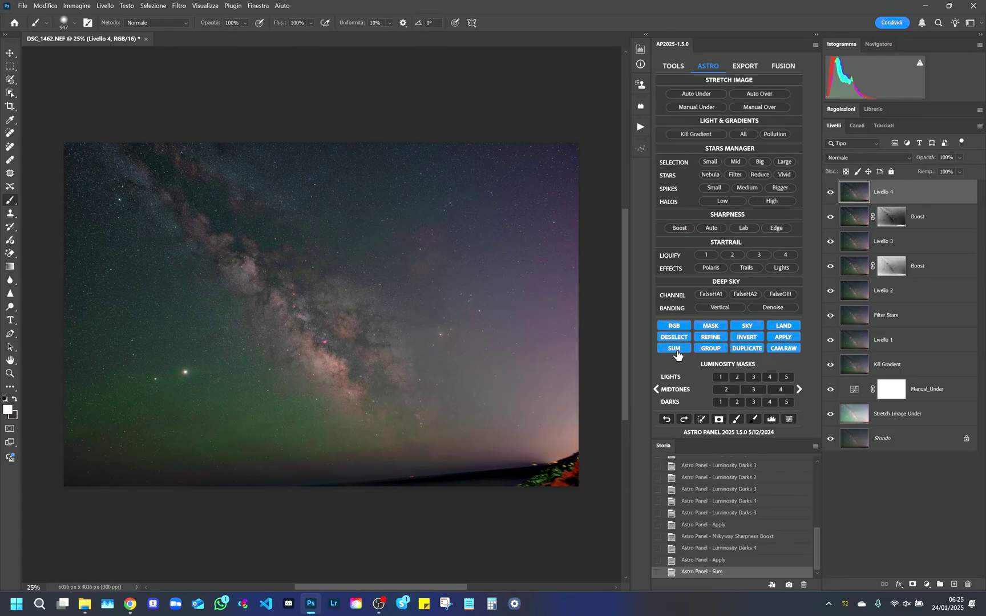
left_click(77, 6)
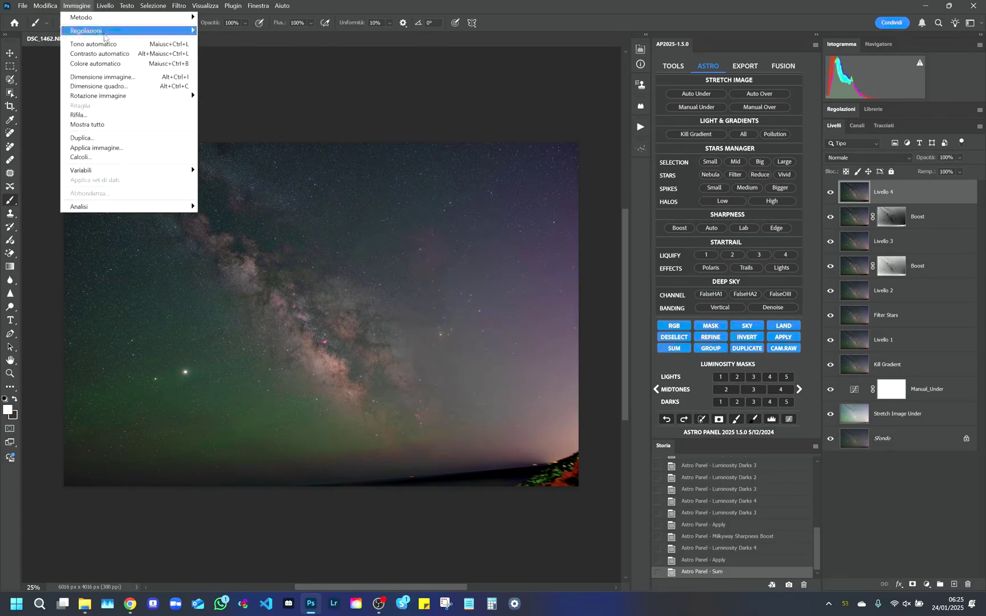
mouse_move(105, 34)
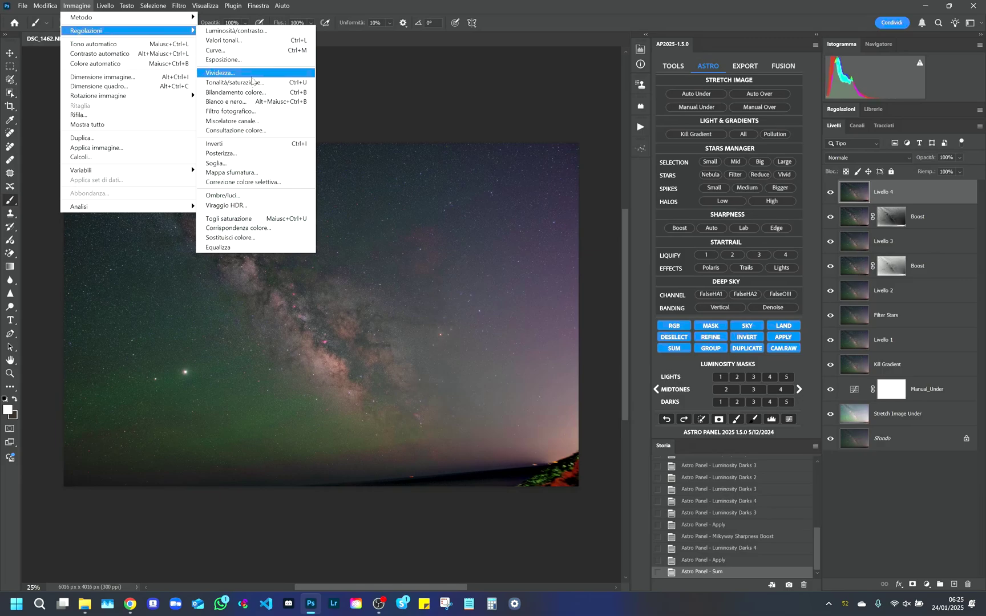
left_click(252, 182)
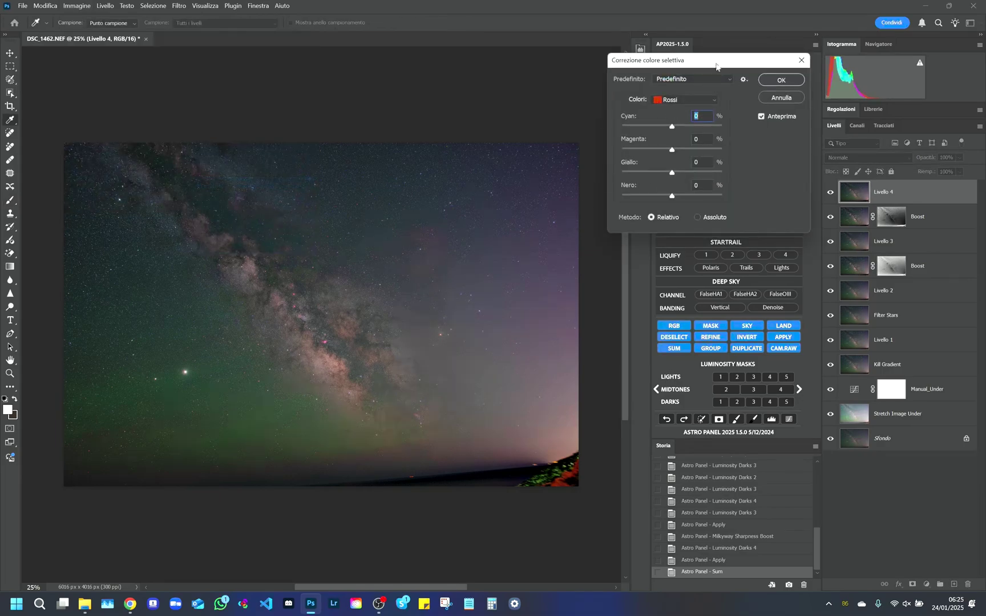
left_click_drag(717, 66, 615, 214)
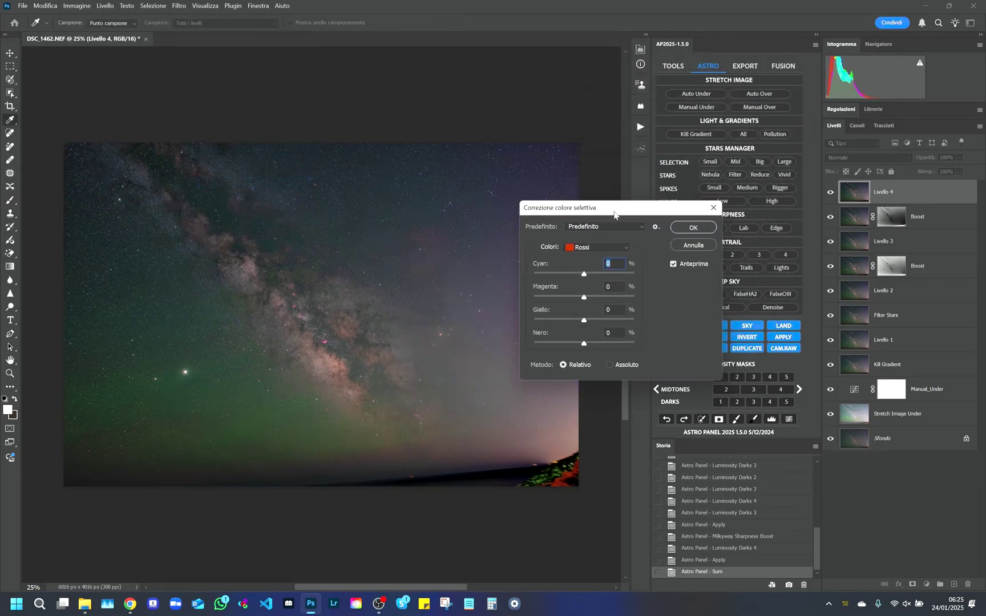
type("-75")
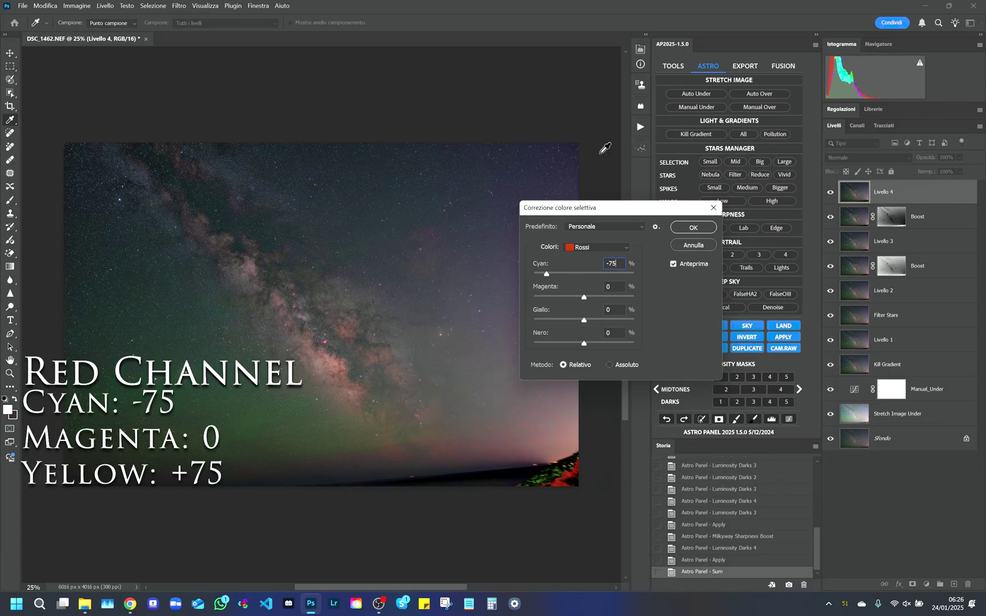
key("Tab")
key("Tab")
type("75")
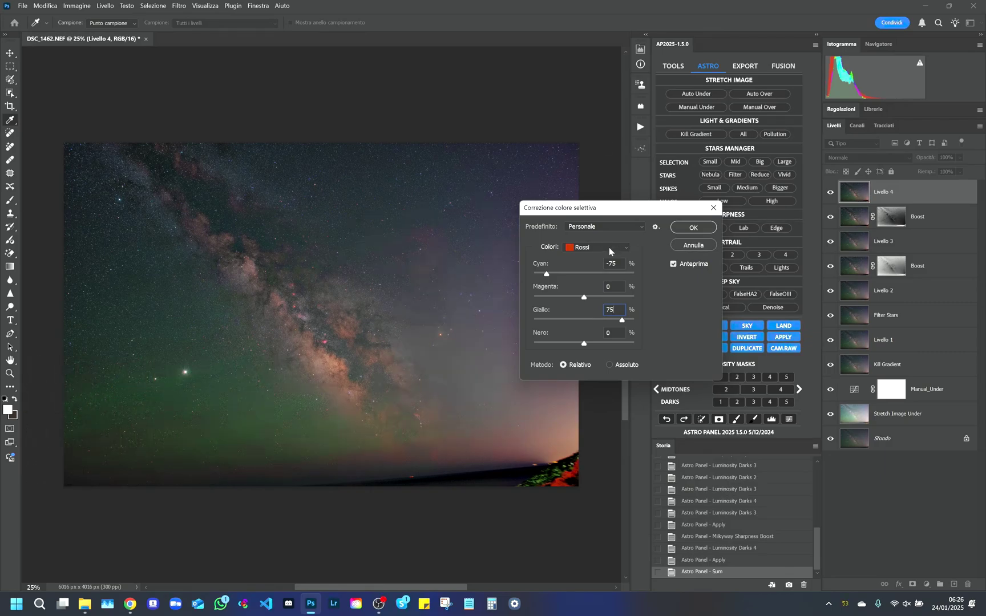
- Set the Yellows to Cyan +100 and Yellow -100
left_click(590, 248)
left_click(587, 260)
left_click_drag(584, 274, 636, 274)
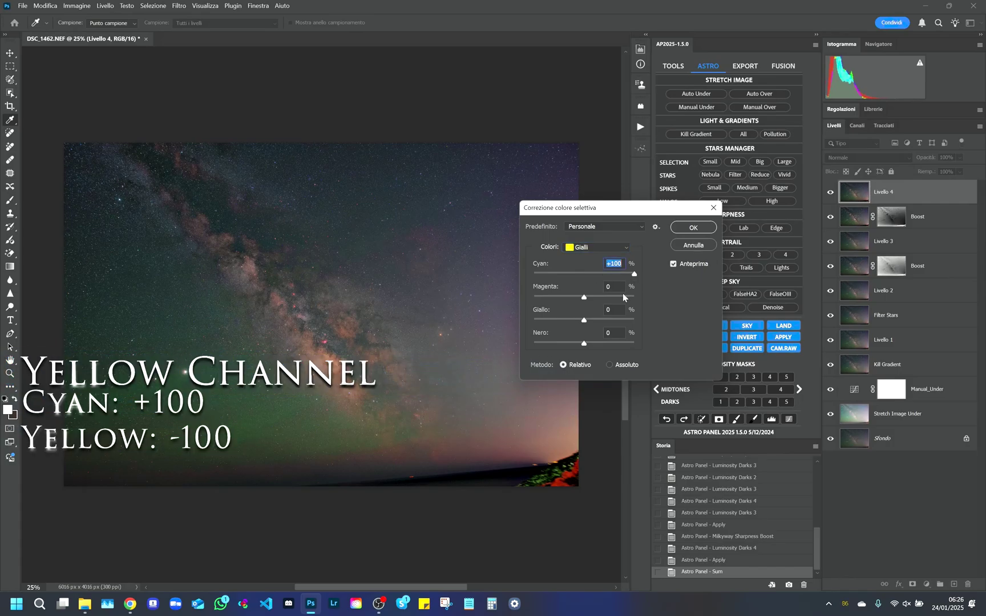
left_click_drag(582, 323, 521, 316)
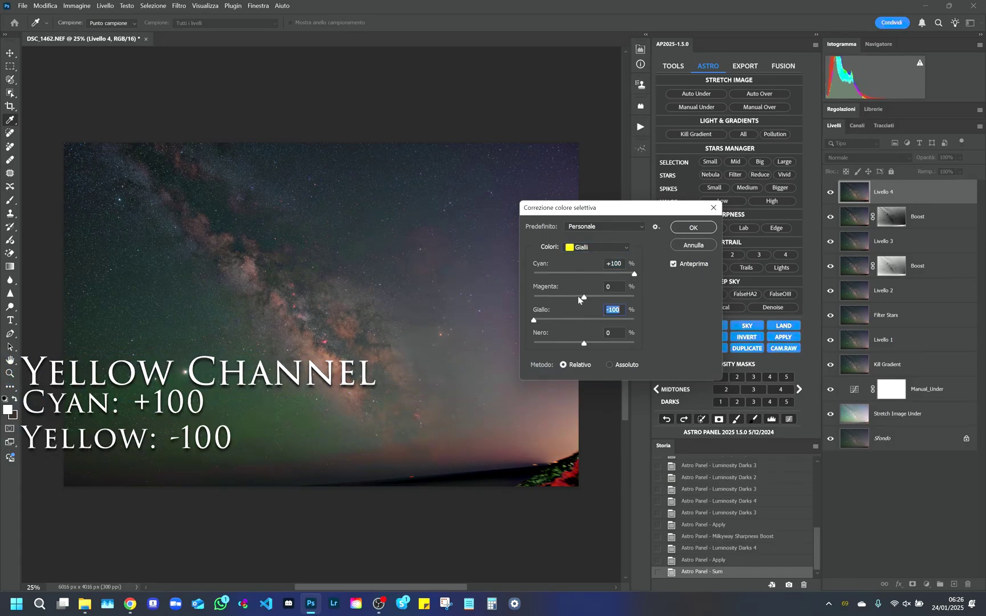
- Set the Blues' Cyan to +50
left_click(597, 248)
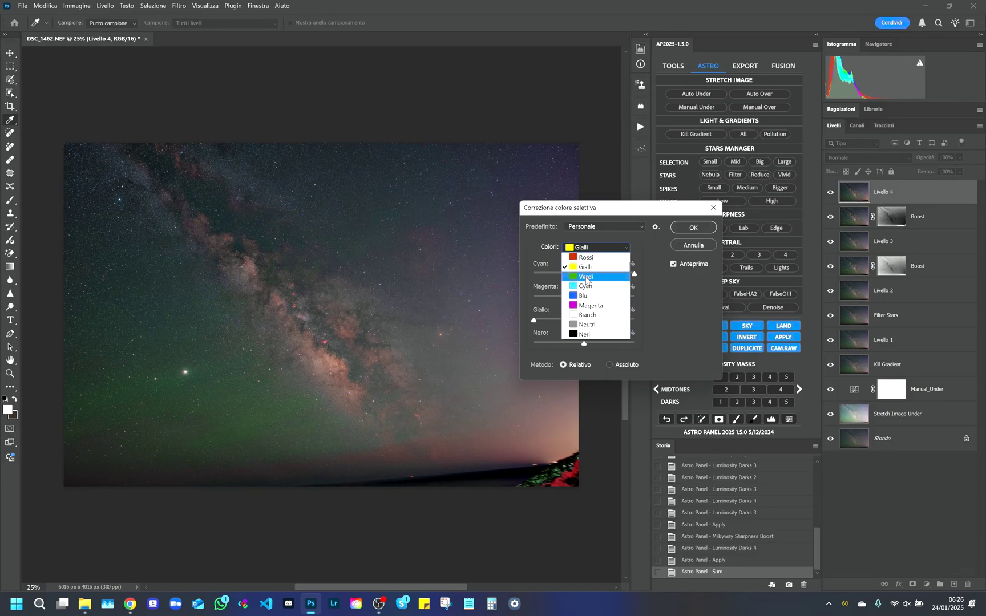
left_click(583, 295)
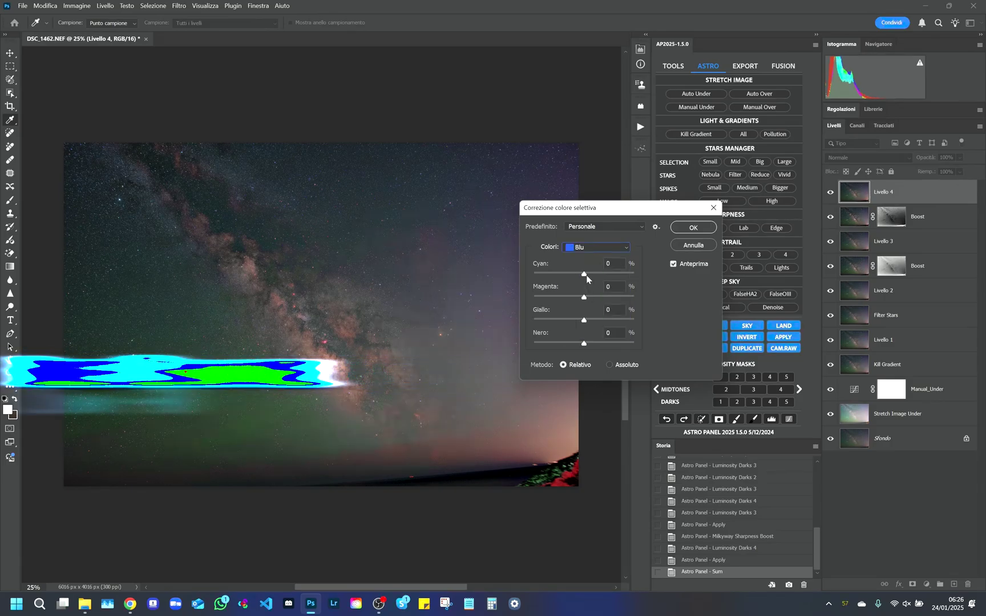
double_click(615, 267)
type("50")
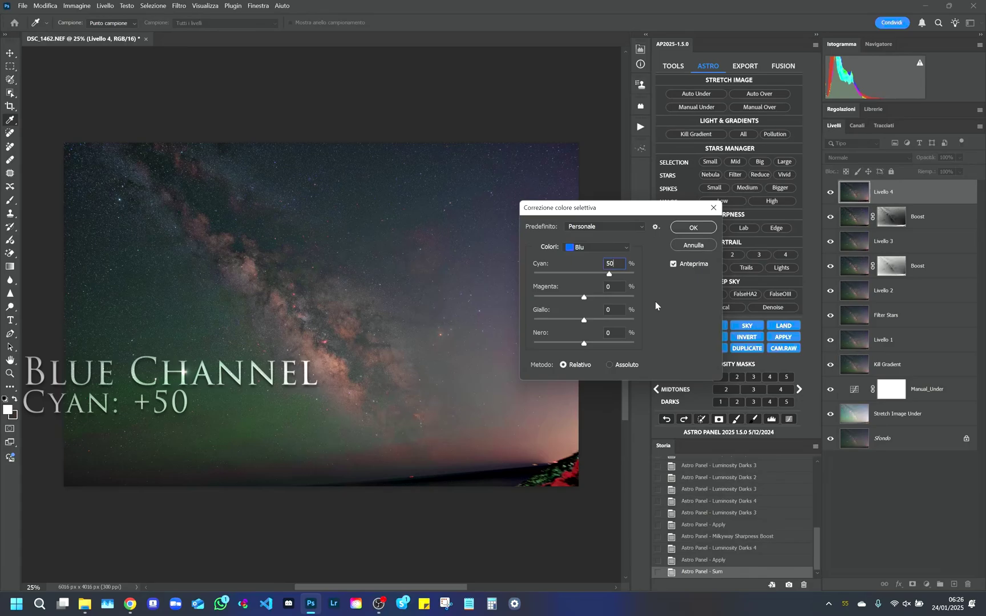
key("Tab")
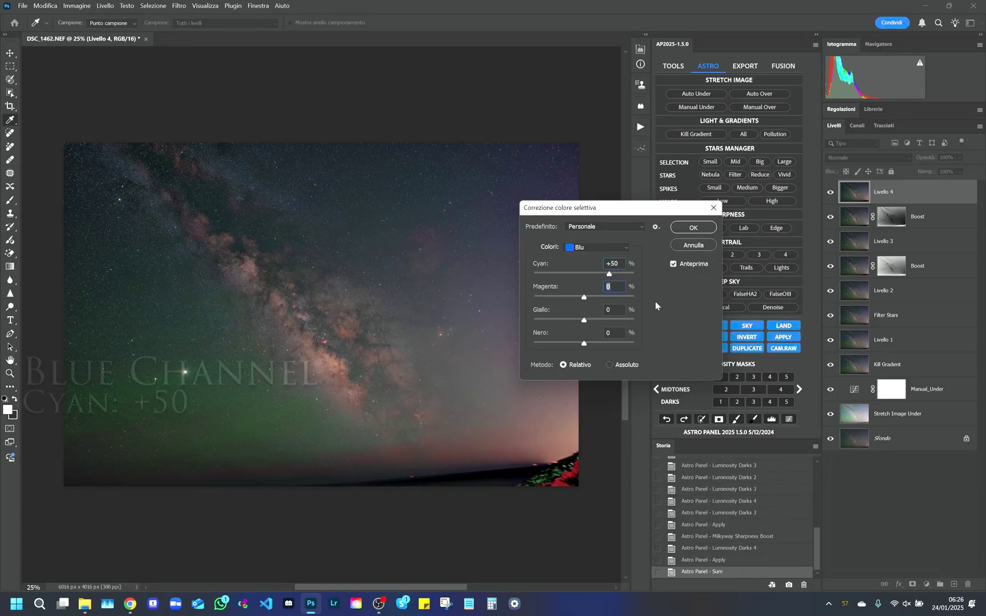
- Set the Magentas to Cyan -75, Magenta +25, Yellow +50 and confirm the correction
left_click(585, 248)
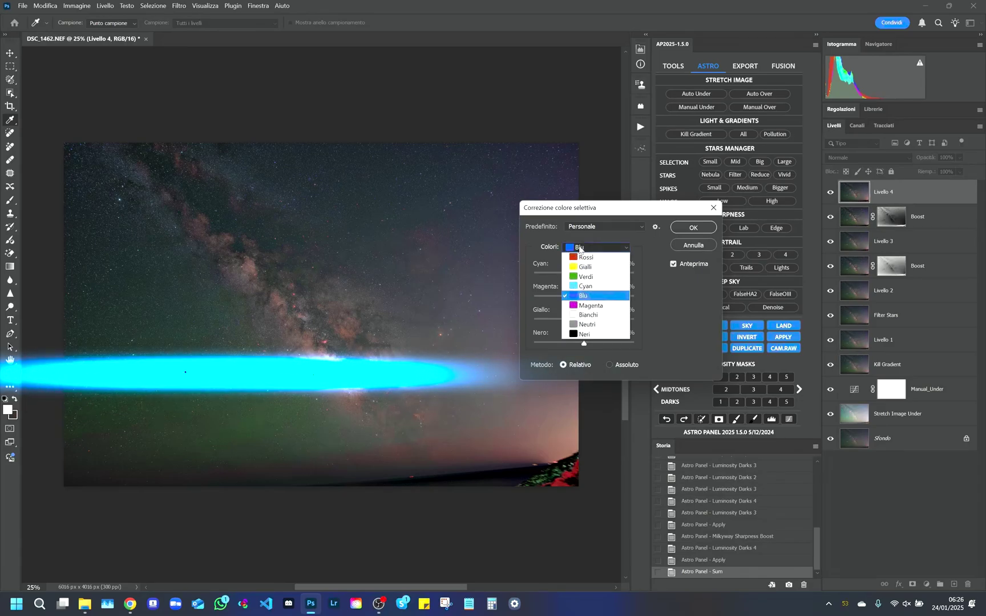
left_click(585, 297)
double_click(608, 264)
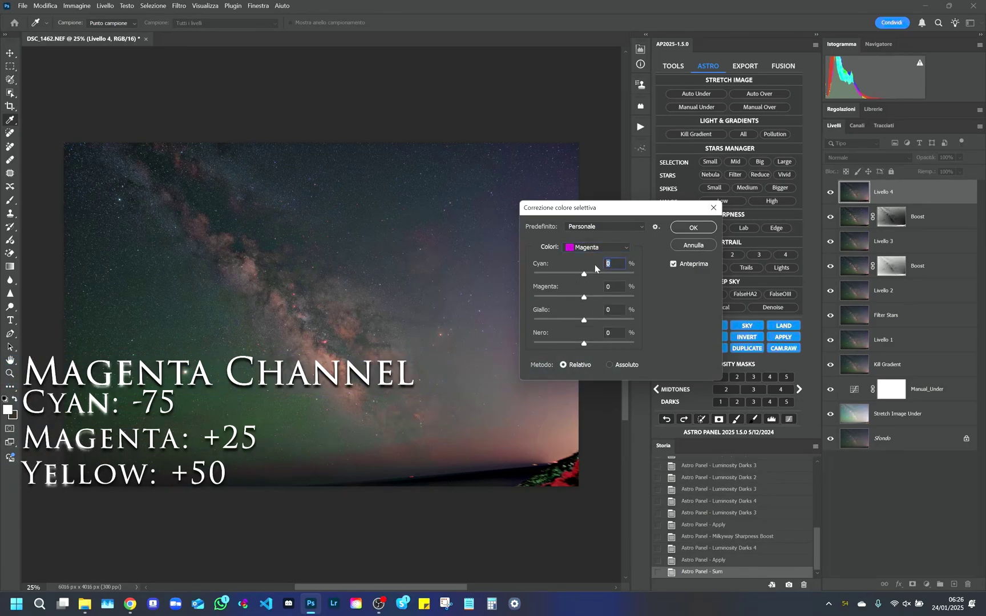
type("-")
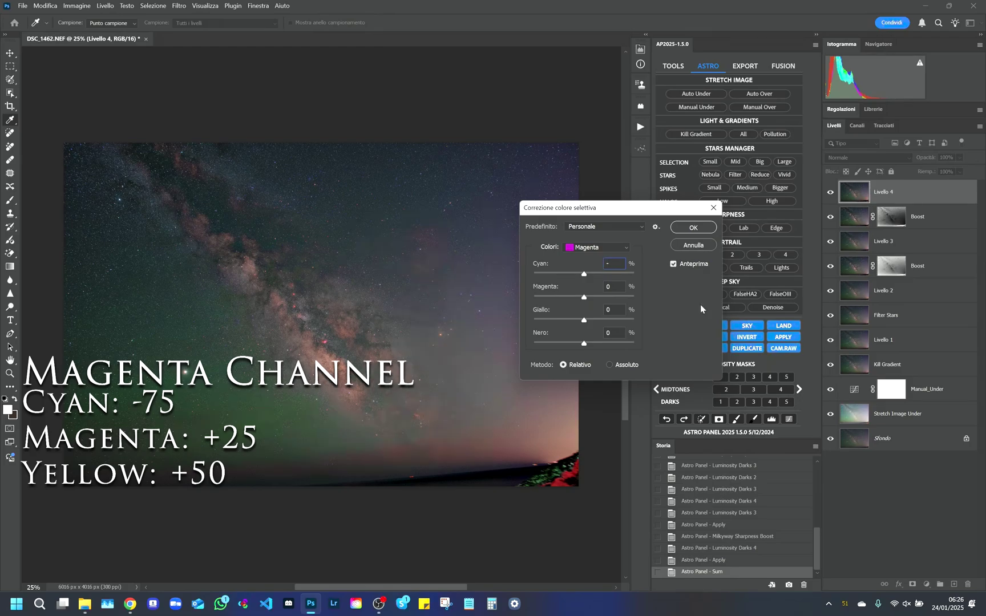
type("75")
key("Tab")
type("25")
key("Tab")
type("50")
key("Tab")
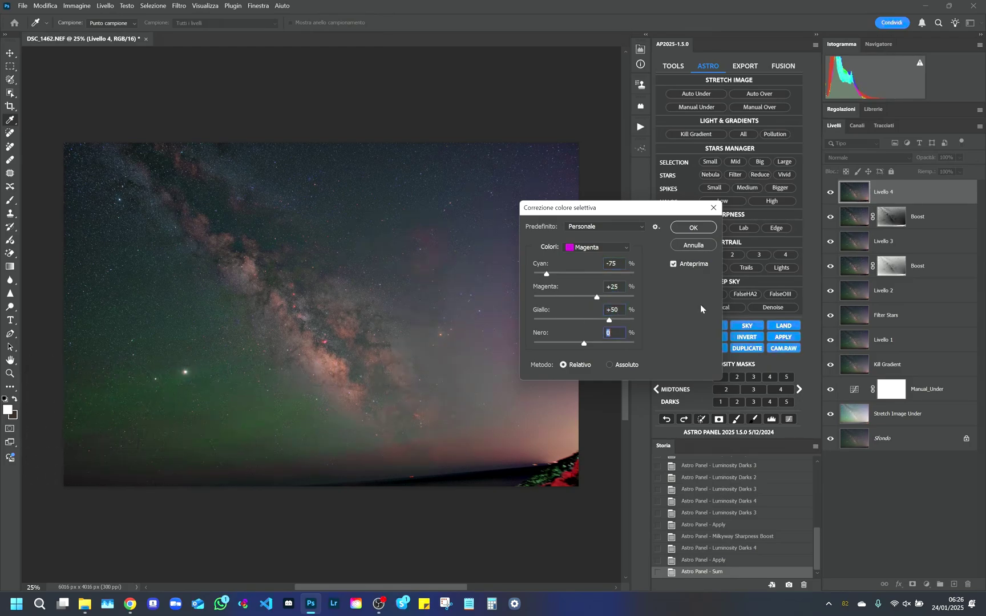
left_click(698, 228)
key("b")
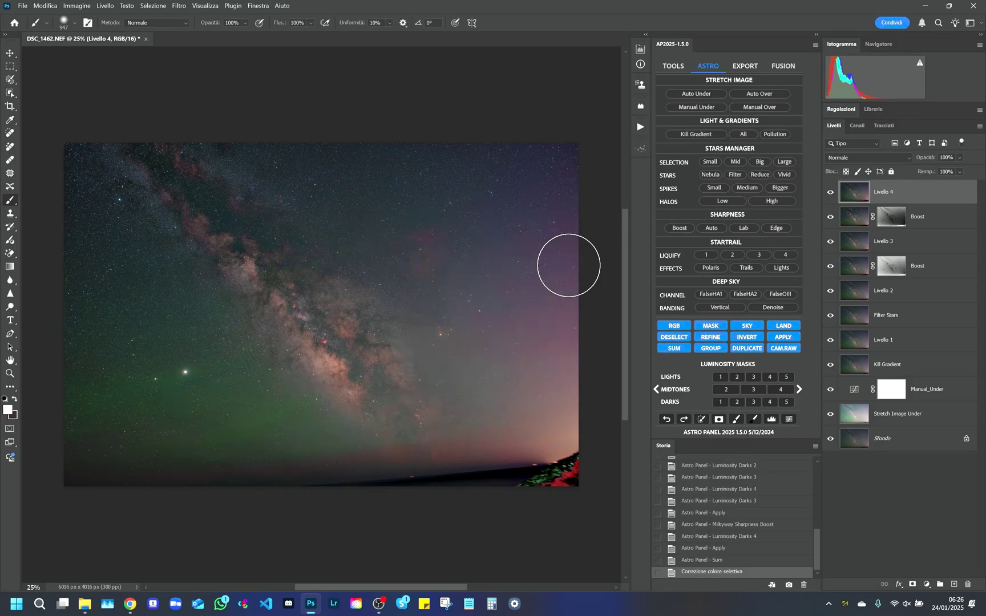
- Rename the top layer to 'Selective Color' and show Astro Panel's Tools tab
double_click(890, 193)
type("Se")
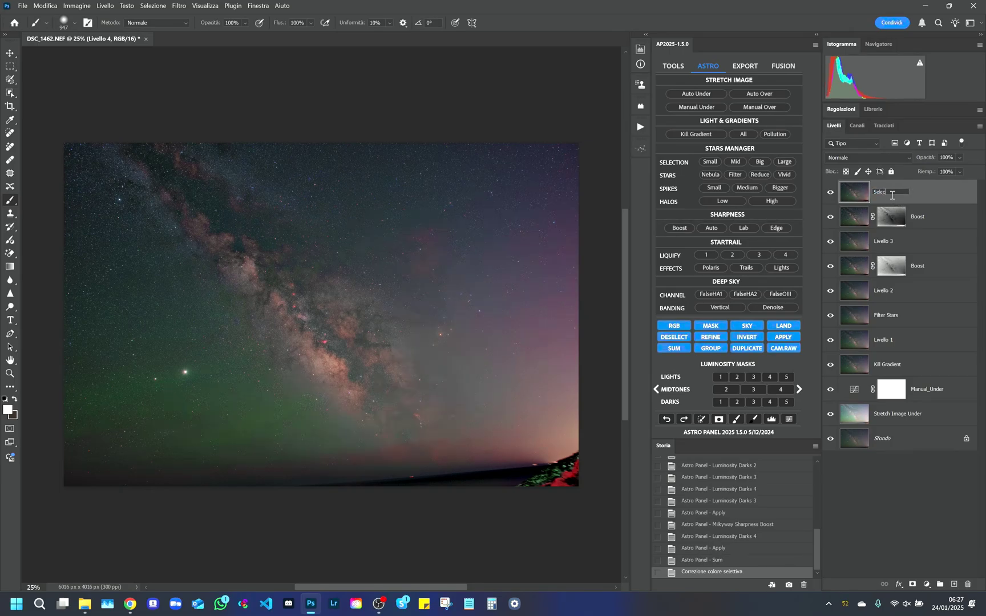
type("lective Colors")
key("Return")
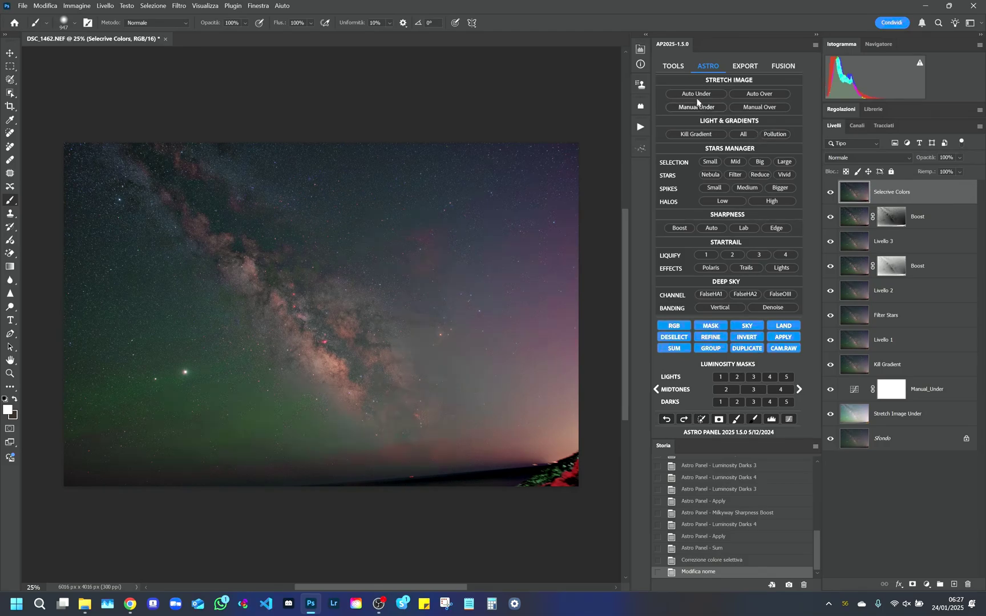
left_click(672, 66)
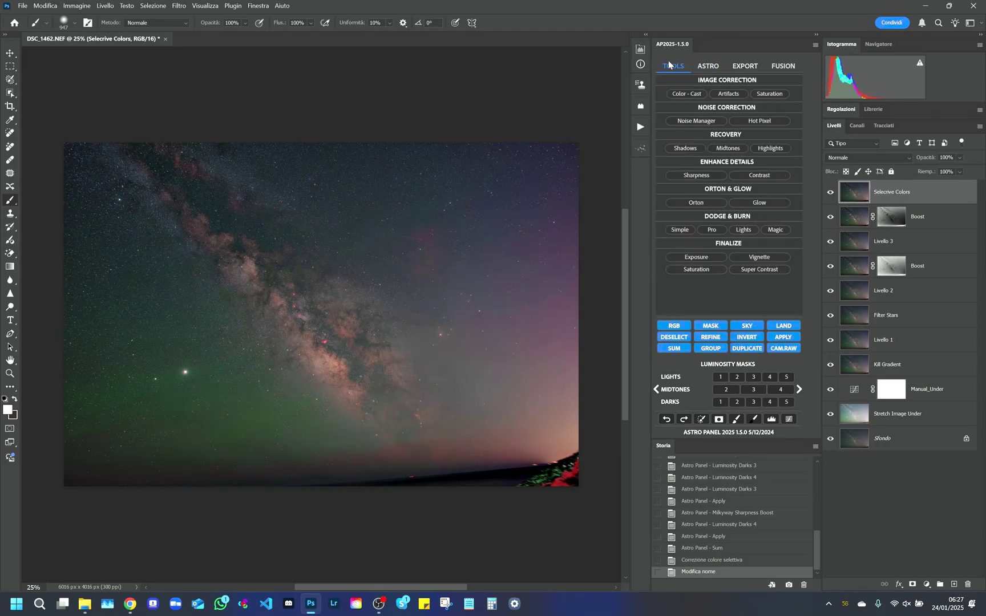
- In Saturation Masks, set red Lights to 60, Mid to 75 and Darks to -43
left_click(767, 95)
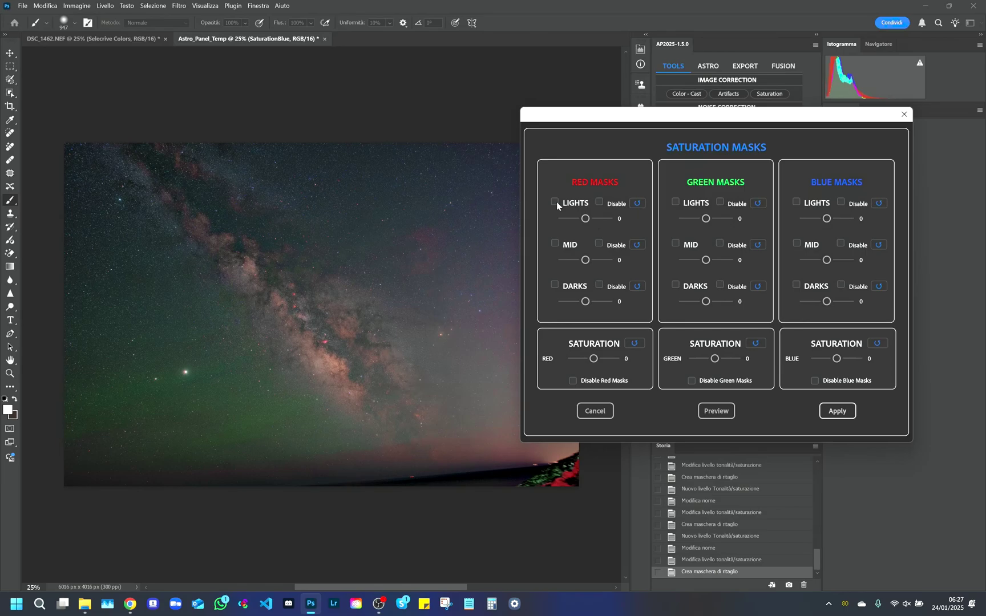
left_click(556, 203)
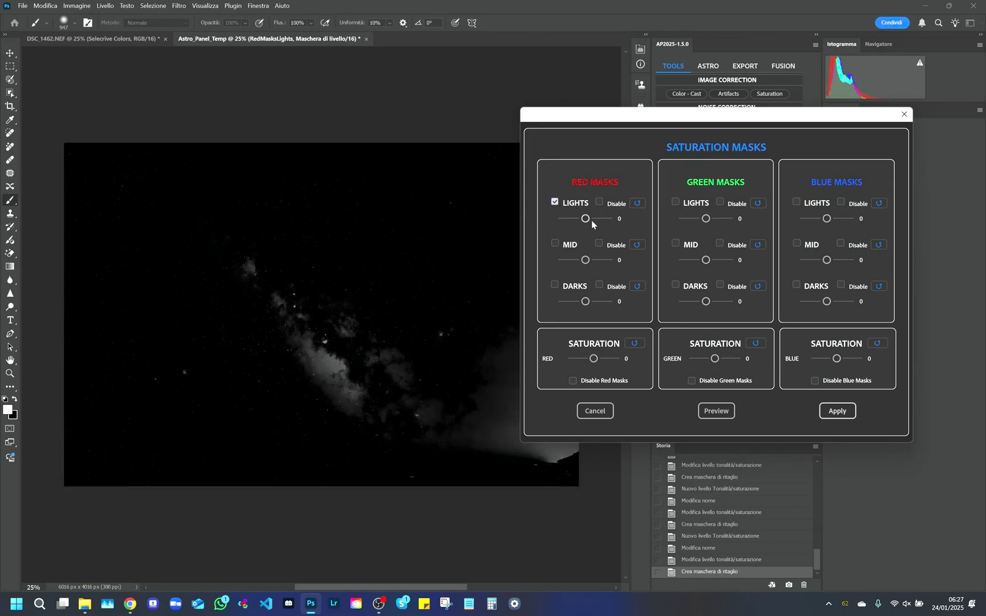
left_click_drag(585, 219, 600, 224)
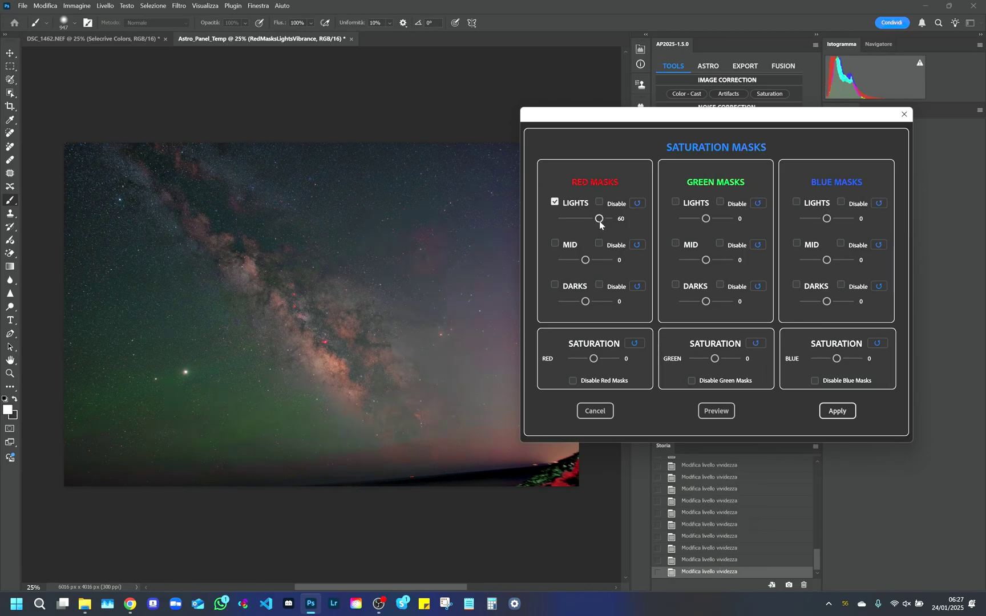
left_click(555, 244)
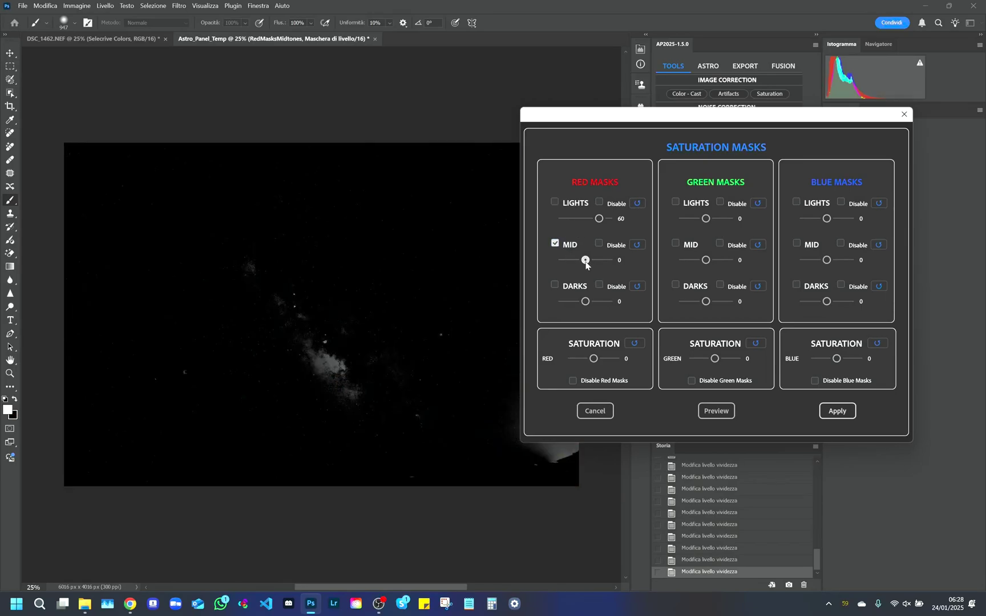
left_click_drag(586, 262, 602, 263)
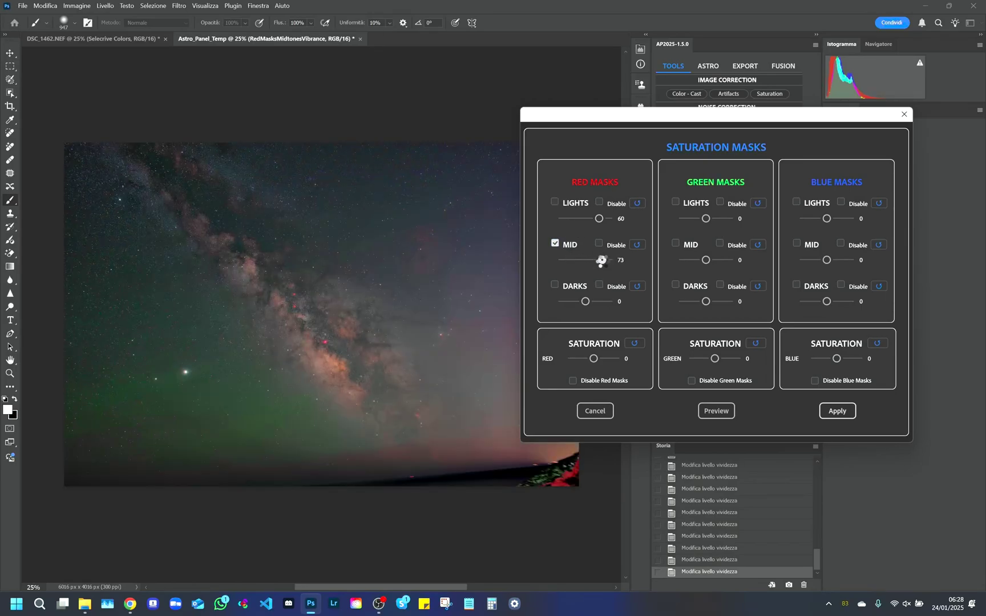
left_click(555, 285)
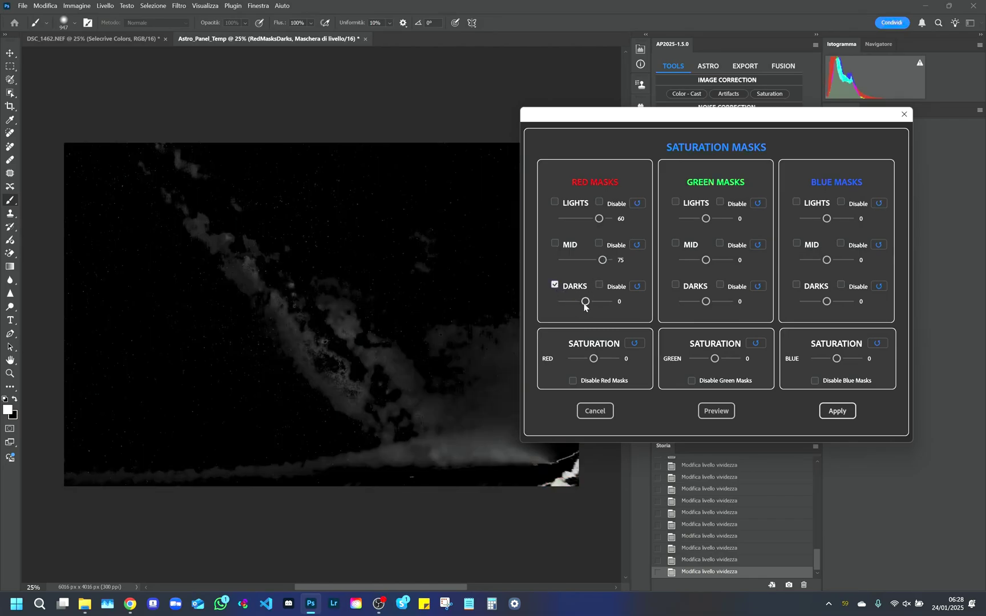
left_click_drag(585, 304, 578, 302)
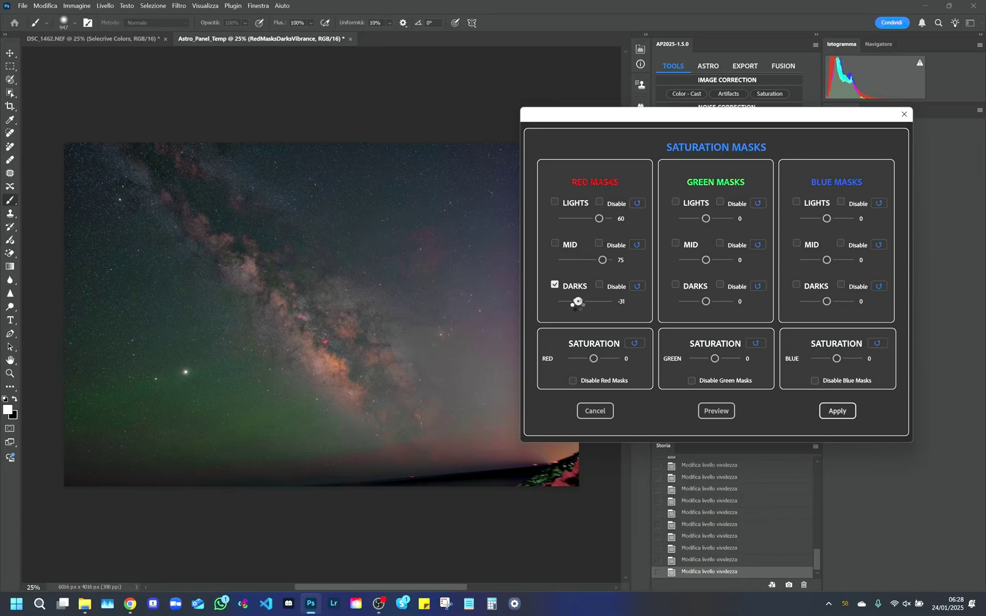
left_click_drag(578, 302, 574, 309)
- Lower the blue Darks saturation to -61
left_click(796, 203)
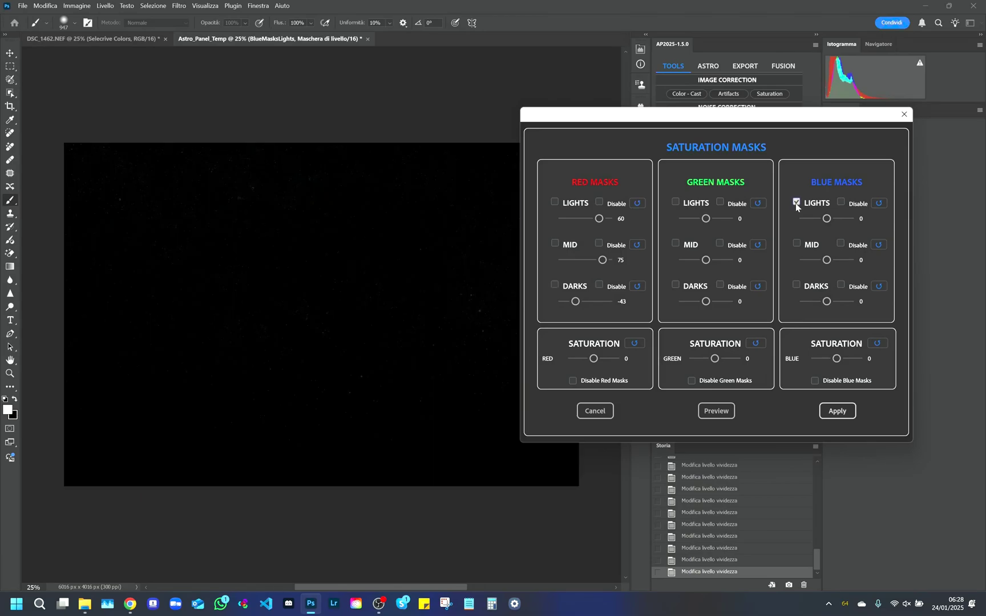
left_click(797, 245)
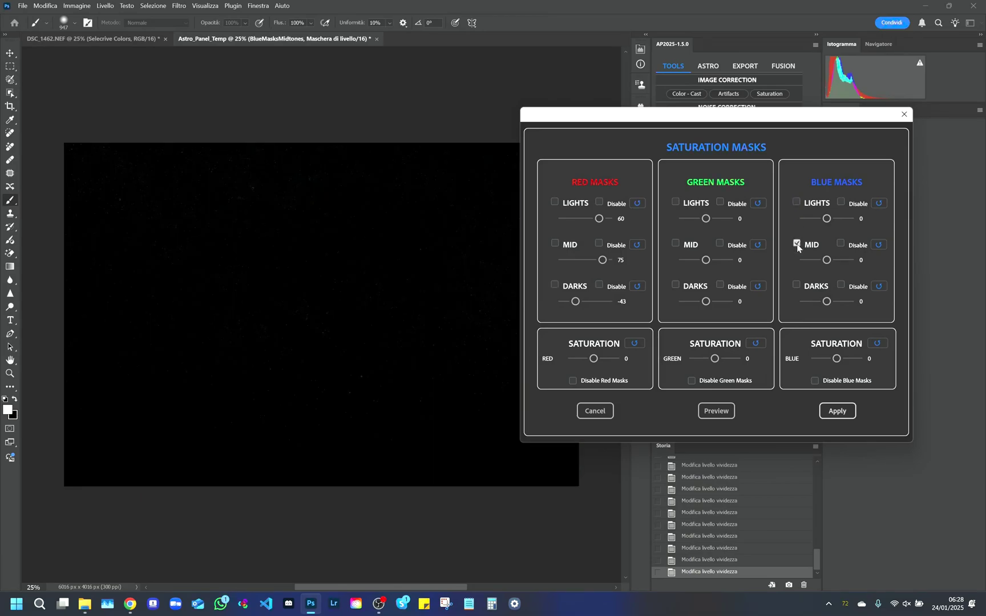
left_click(797, 285)
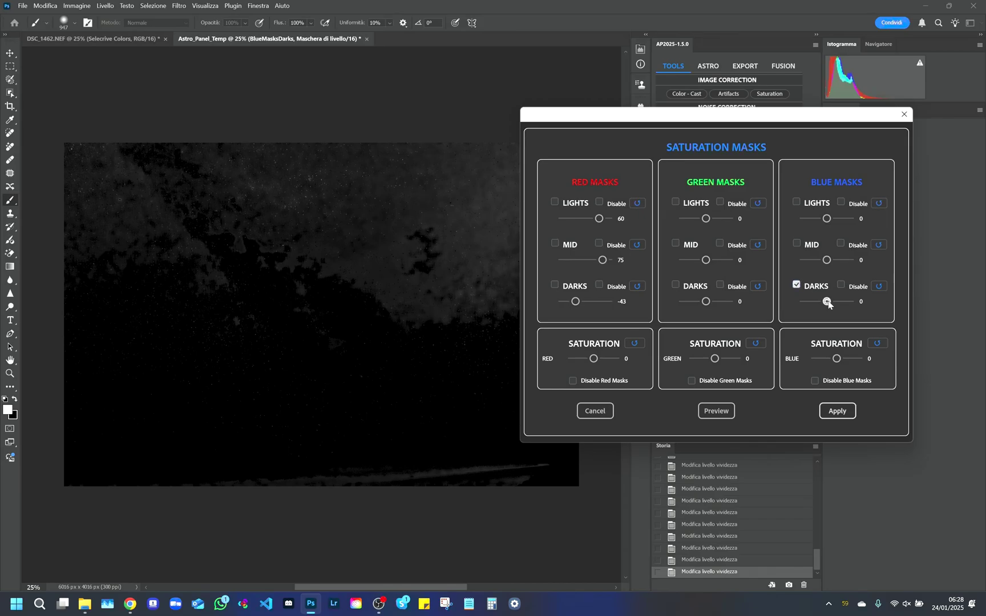
left_click_drag(828, 302, 813, 302)
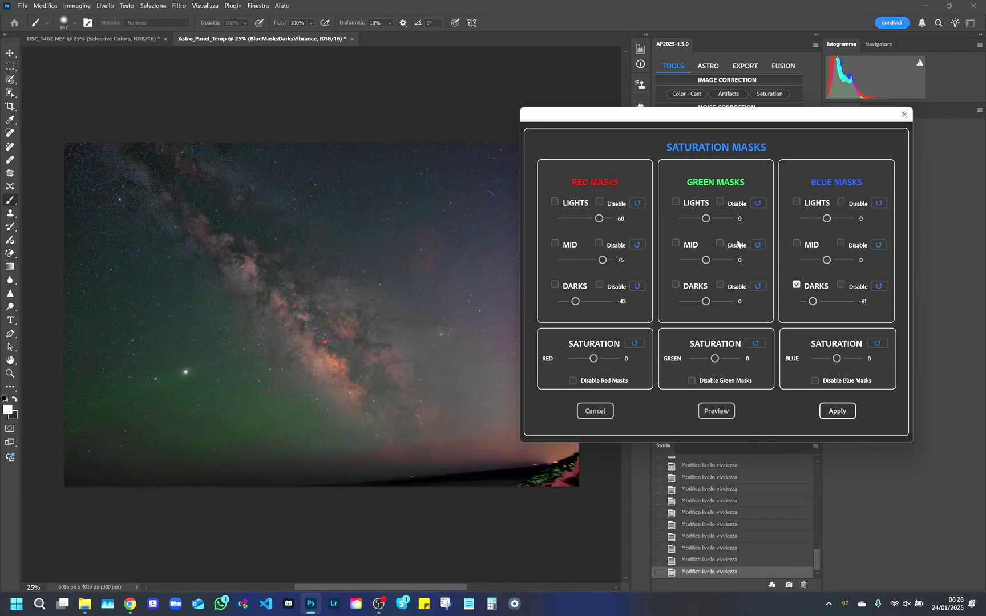
- Raise the green Darks saturation to 40 and apply the Saturation Masks layer
left_click(676, 203)
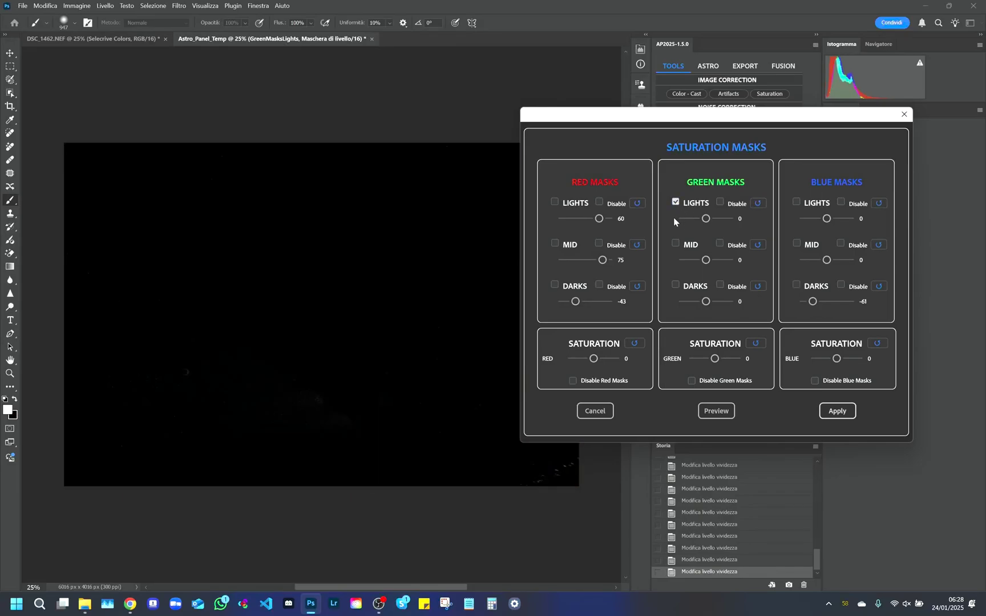
left_click(676, 245)
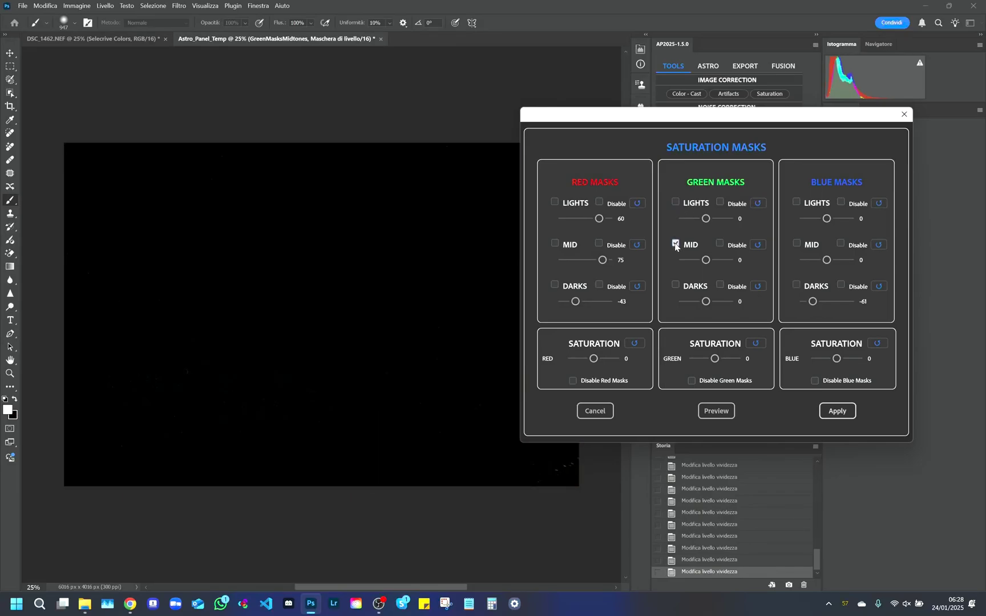
left_click(676, 285)
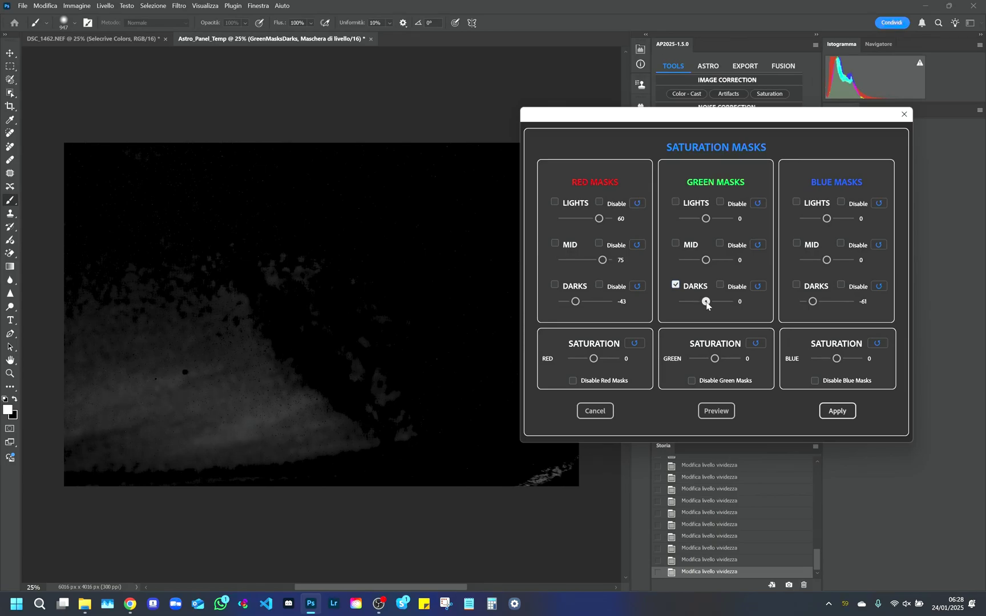
mouse_move(707, 304)
left_mouse_down()
mouse_move(721, 306)
mouse_move(690, 307)
mouse_move(715, 303)
left_mouse_up()
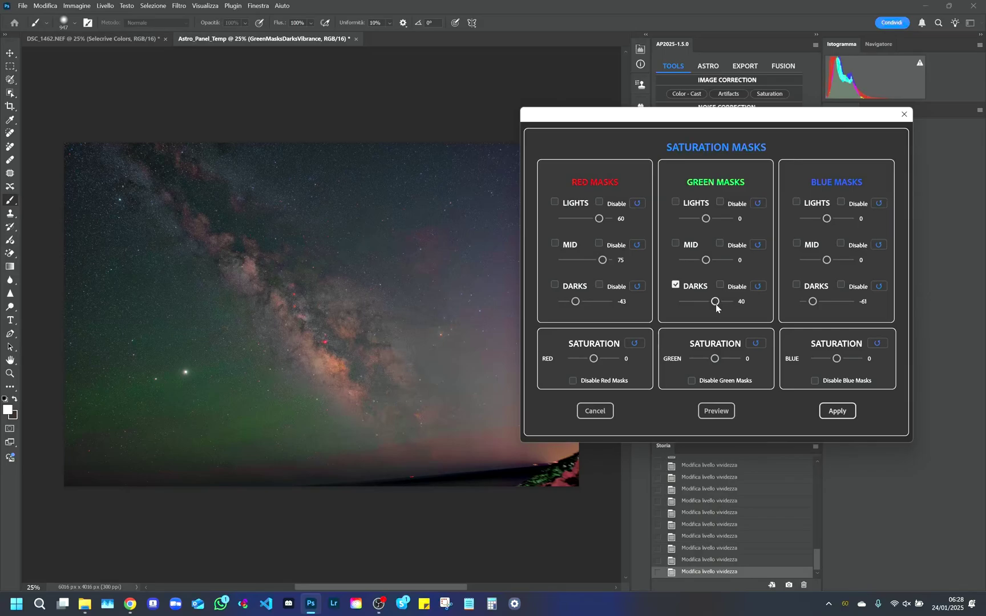
left_click(836, 412)
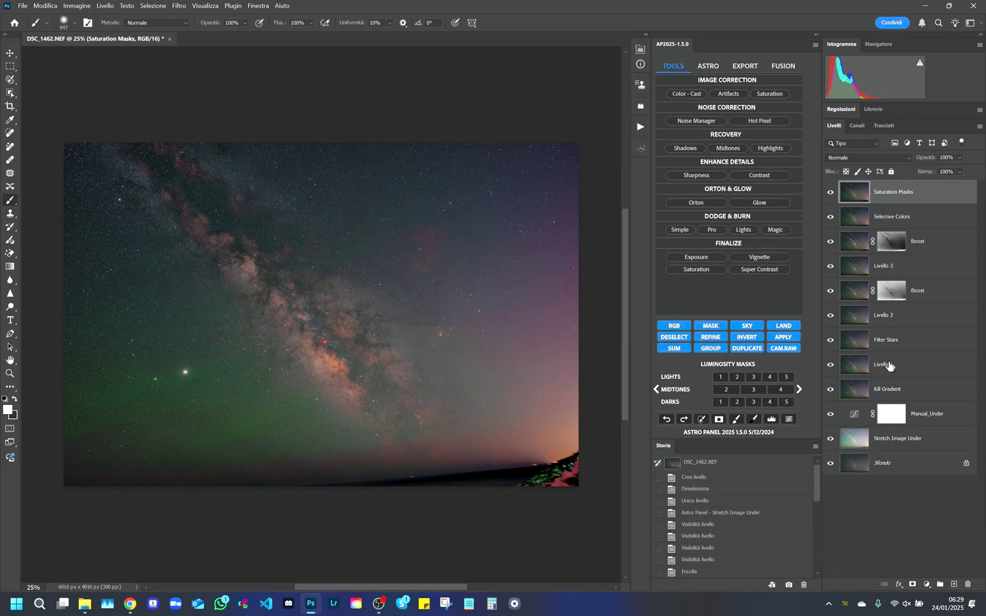
- Merge visible, open it in Camera Raw, and draw a linear gradient from the lower right
left_click(674, 348)
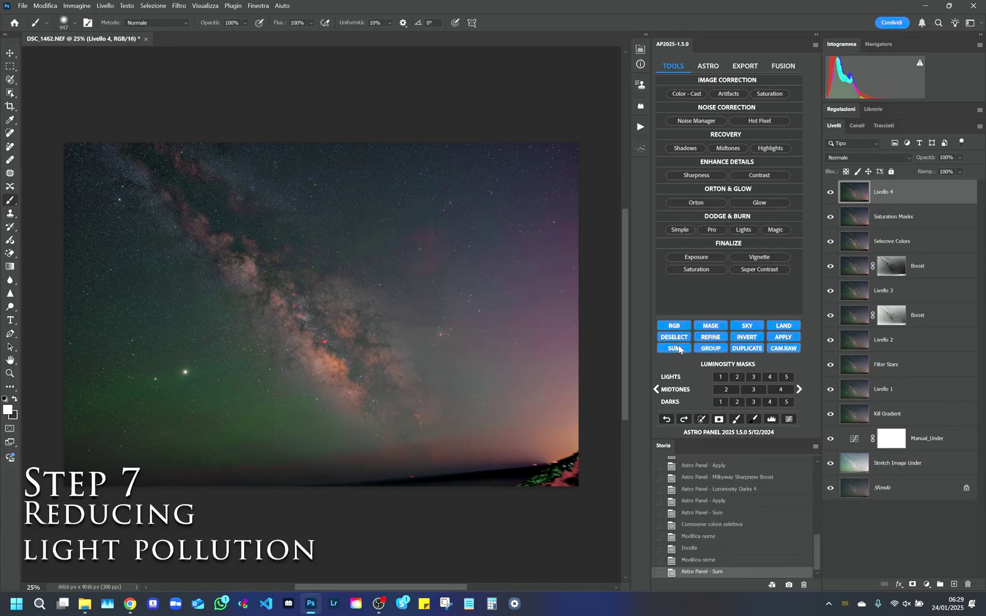
left_click(782, 348)
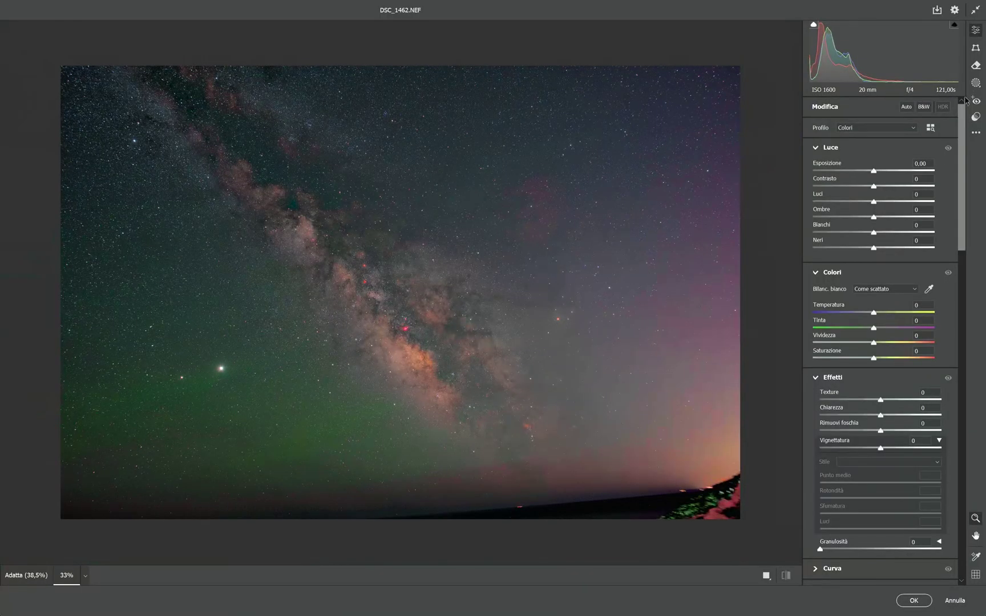
left_click(976, 83)
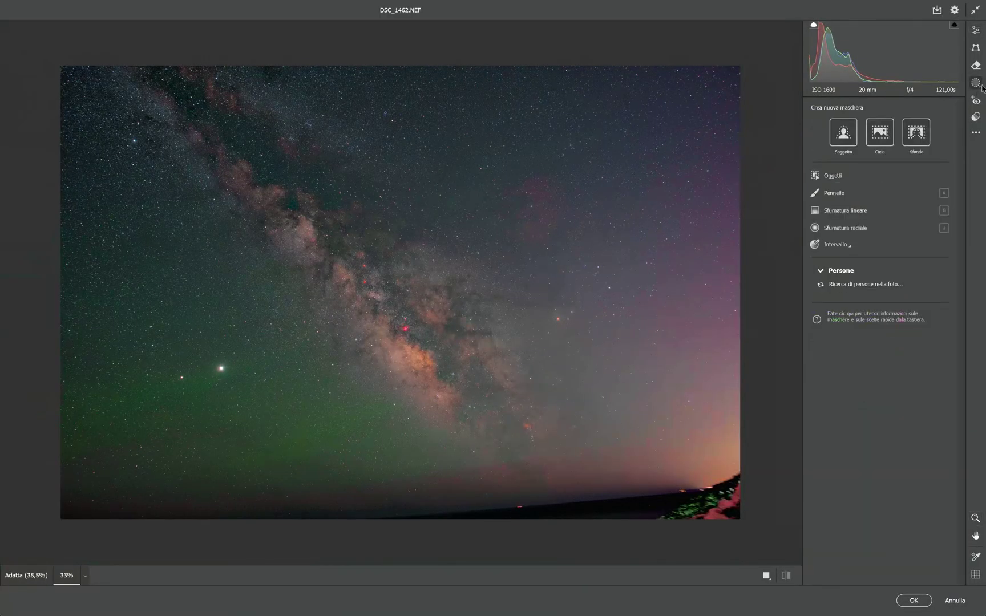
left_click(850, 211)
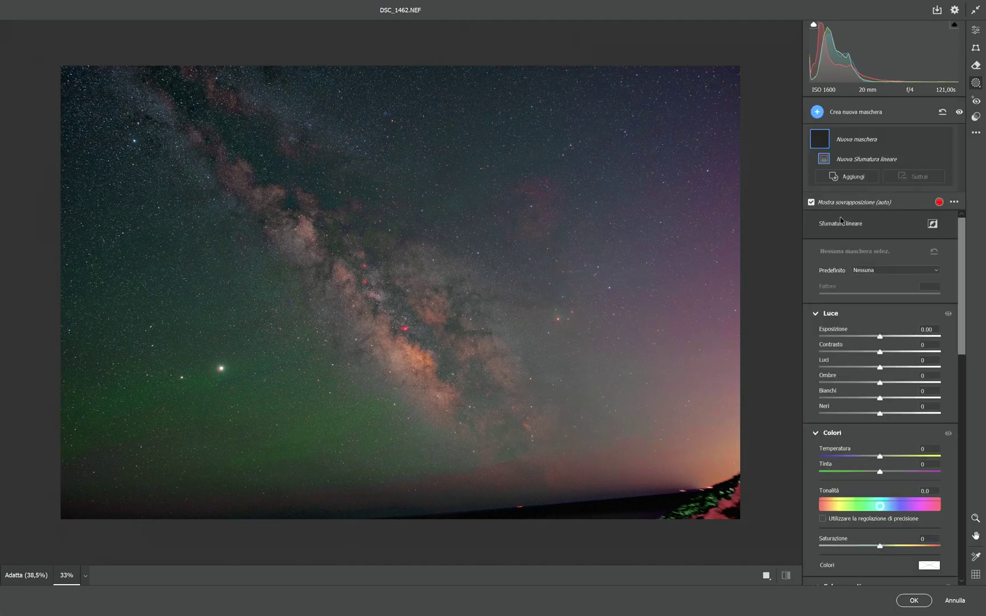
left_click_drag(757, 534, 510, 270)
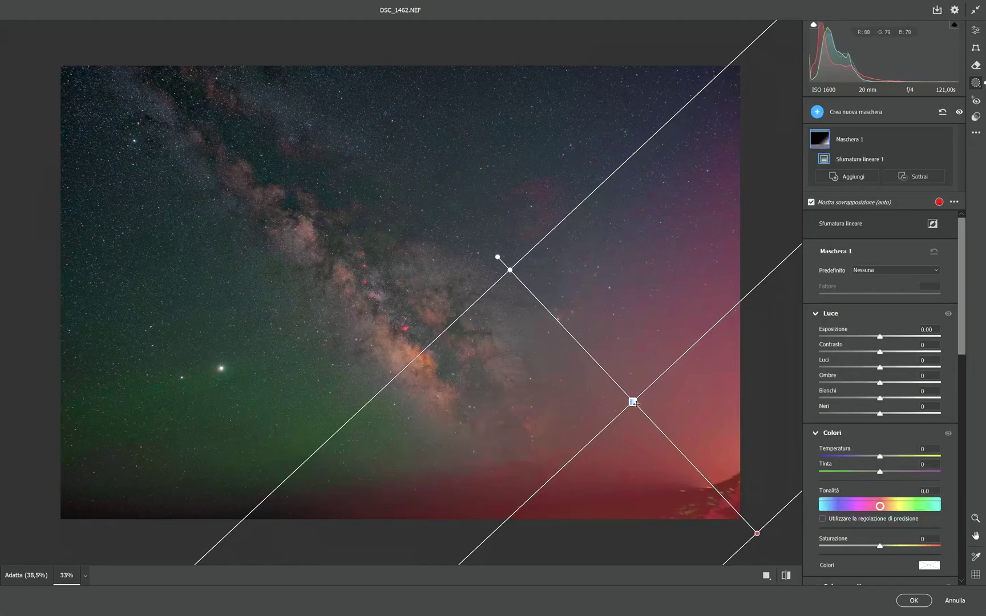
- Nudge the gradient toward the upper left and apply the LightPollution preset
left_click_drag(633, 402, 613, 381)
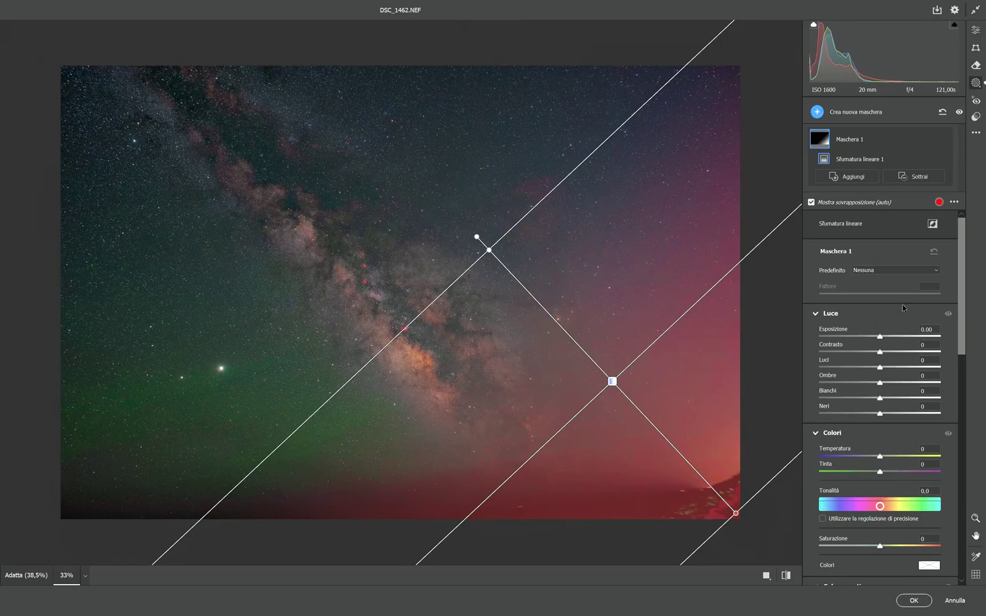
left_click(887, 272)
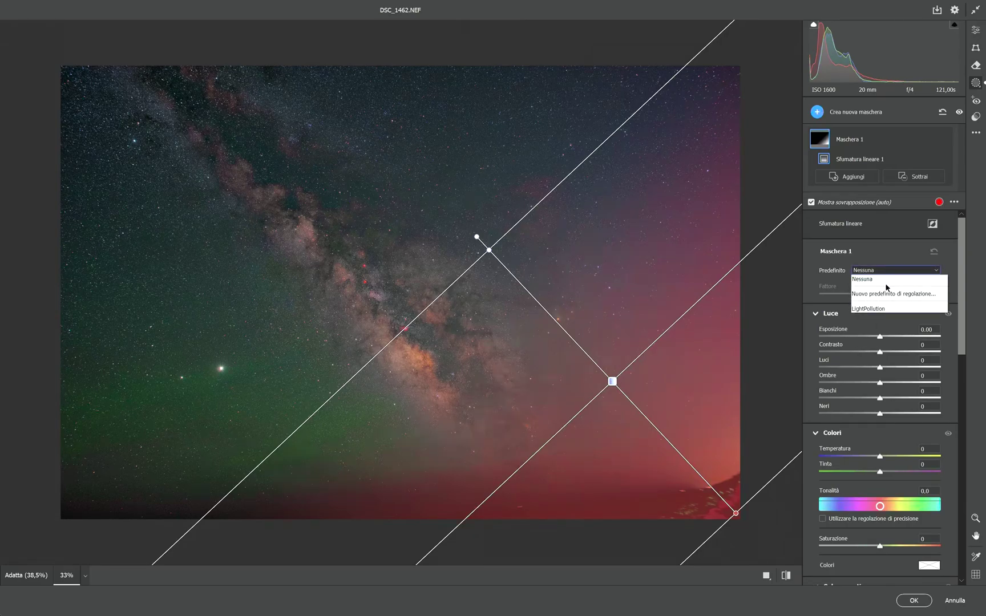
left_click(877, 308)
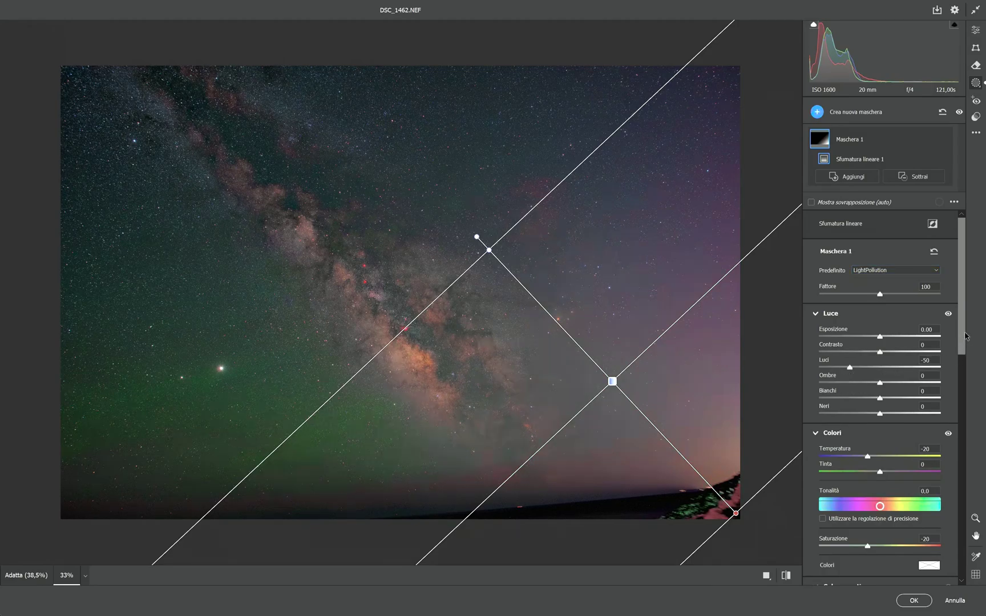
- Nudge the light-pollution gradient up-left and apply the Camera Raw filter as a new layer
left_click_drag(966, 335, 968, 408)
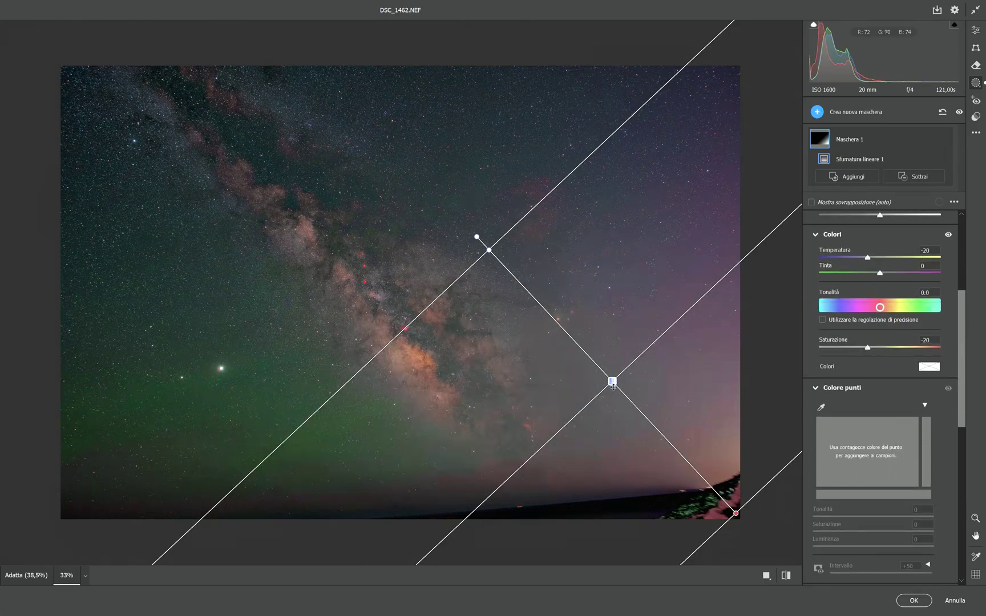
left_click_drag(612, 382, 631, 394)
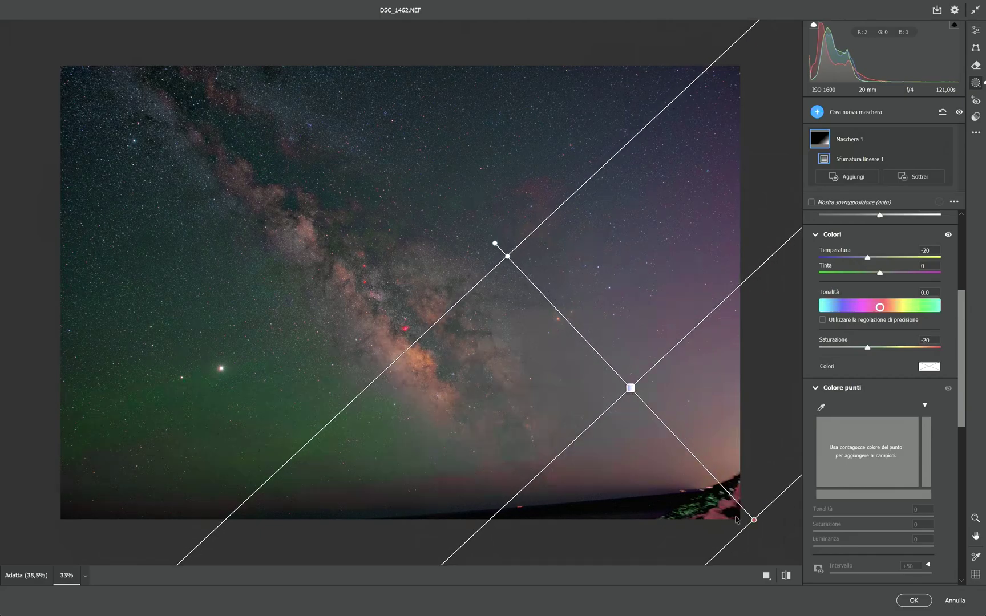
left_click(913, 601)
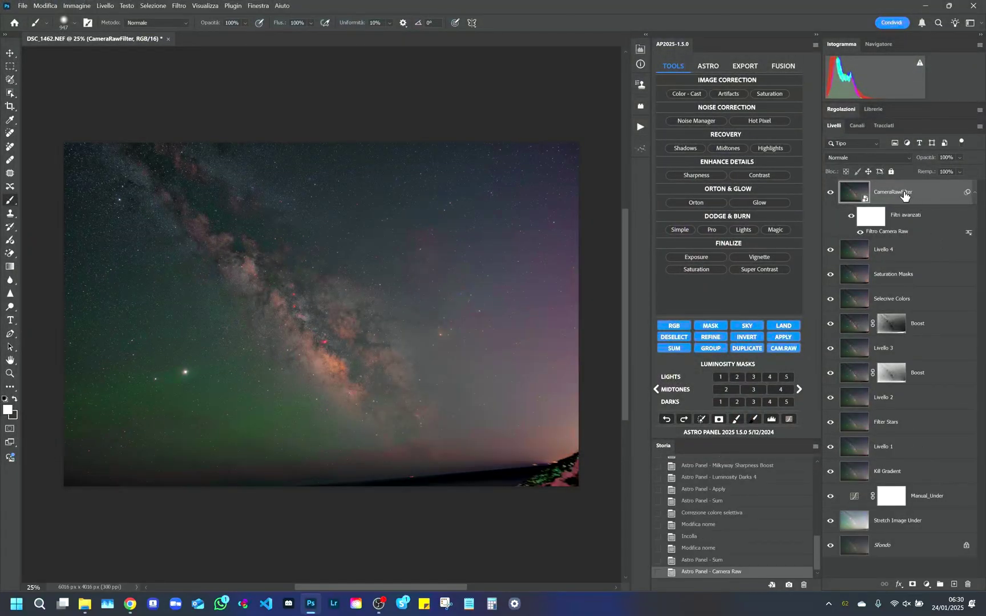
- Rename the CameraRawFilter layer to 'Light Pollution'
double_click(904, 194)
type("Light Pollution")
key("Return")
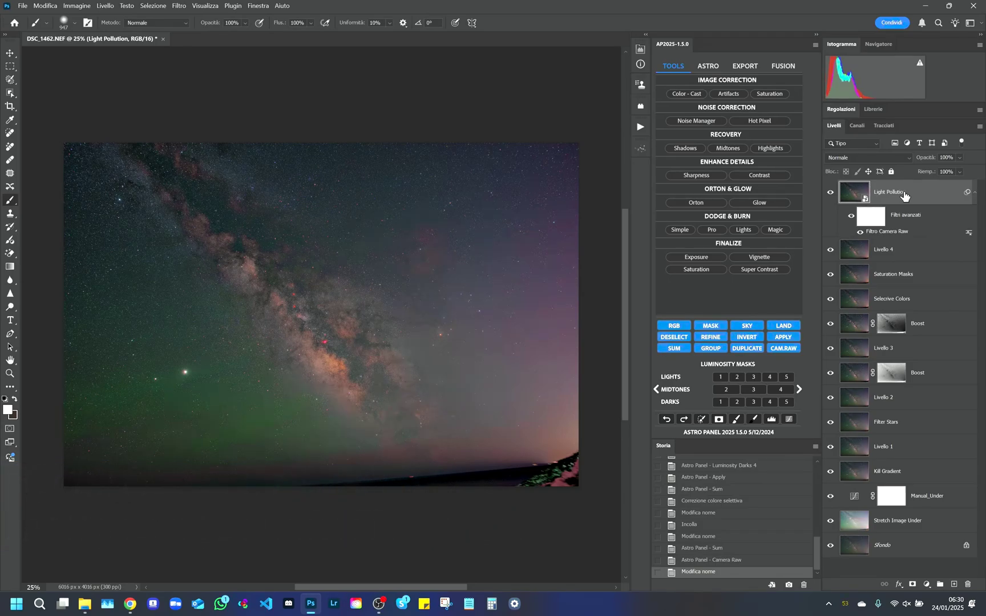
left_click_drag(819, 558, 821, 469)
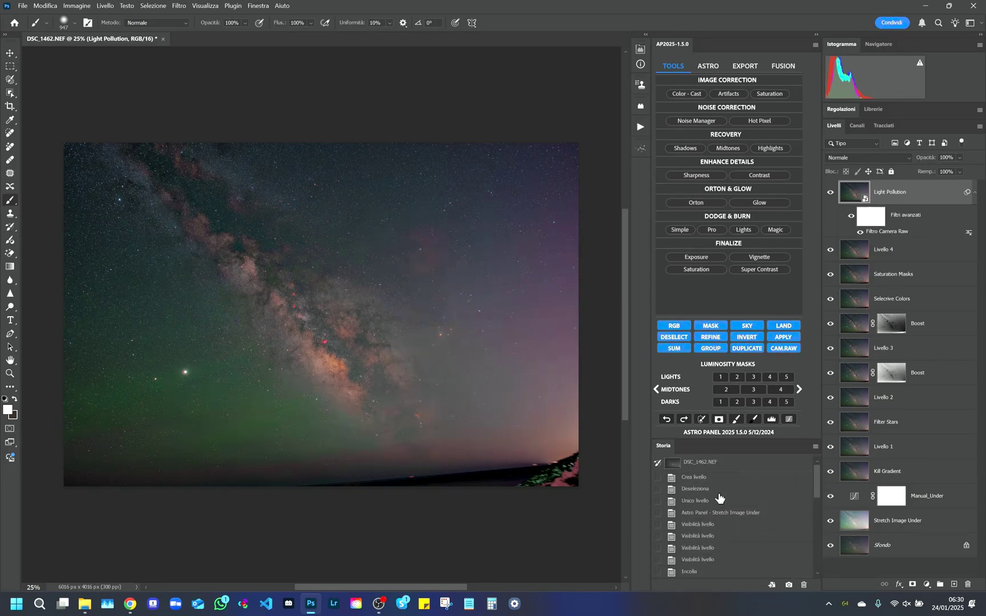
left_click(700, 480)
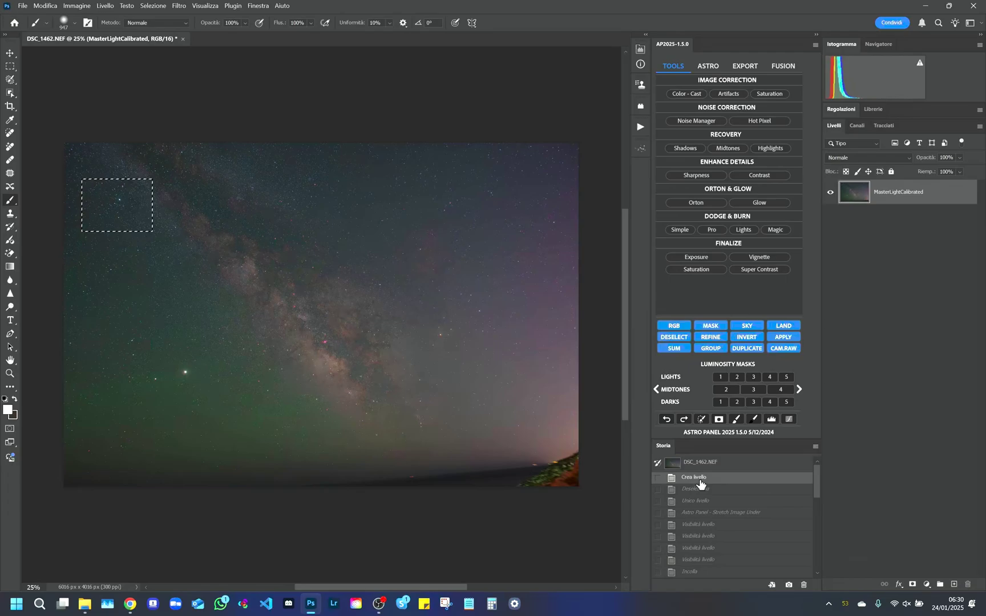
left_click_drag(817, 482, 818, 556)
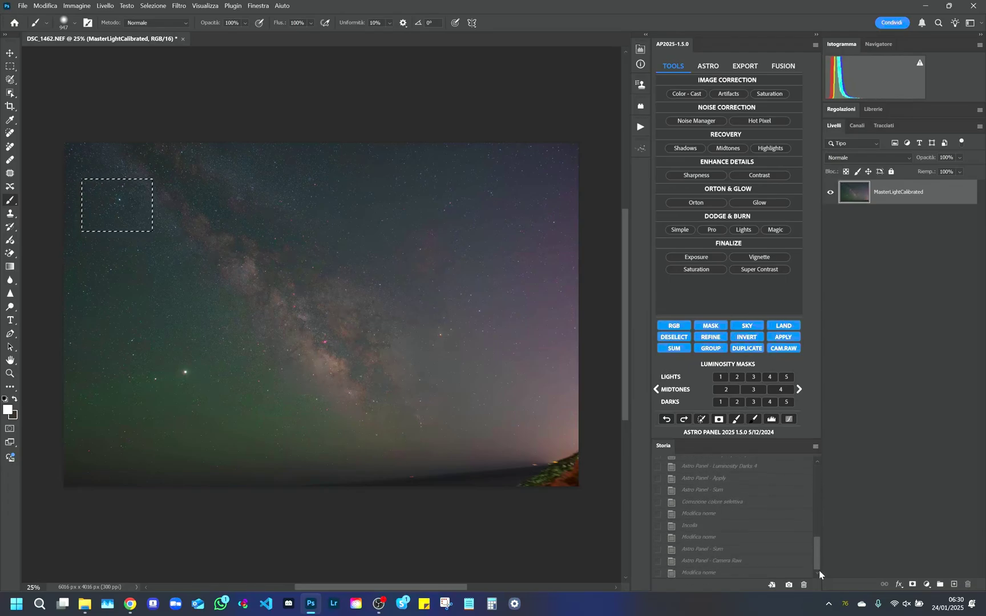
left_click(722, 573)
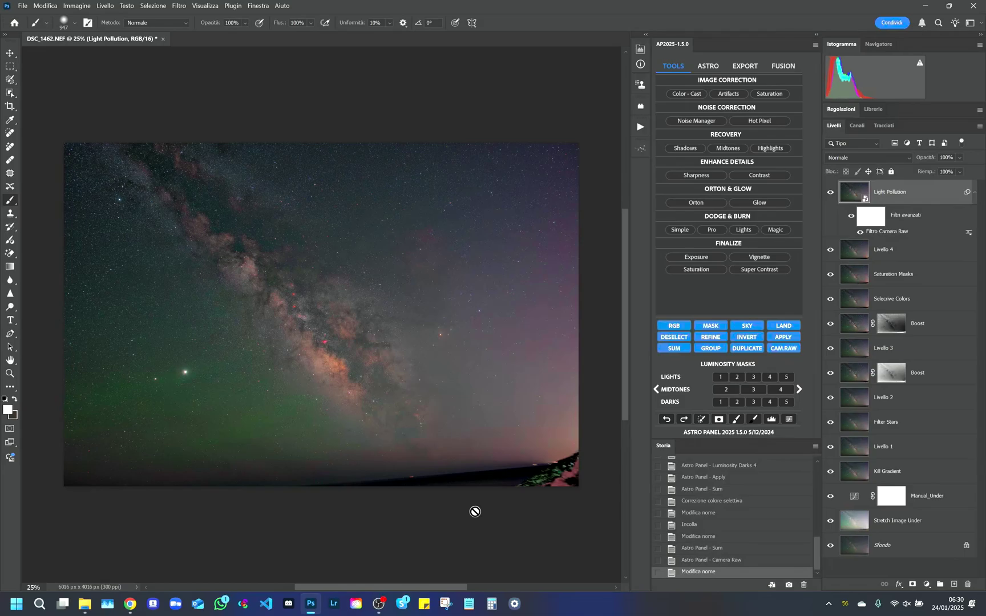